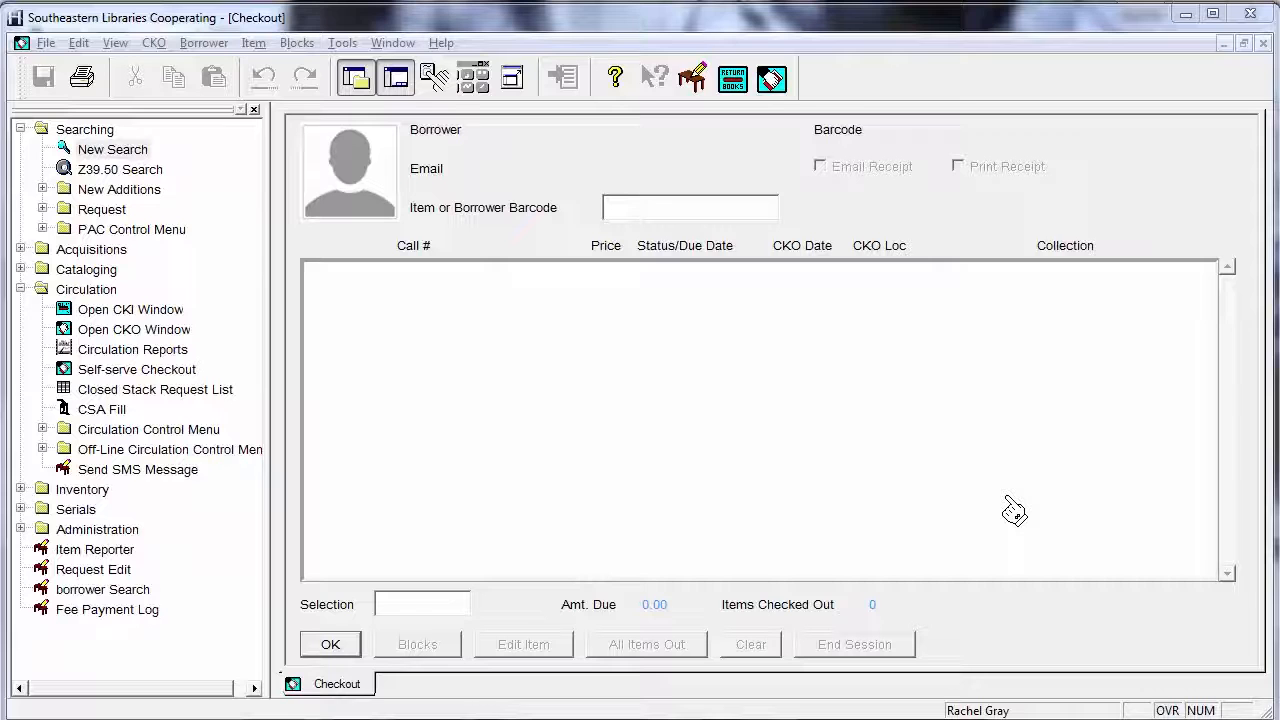
Load the borrower's account in the checkout window by entering the borrower's library card barcode.
left_click(612, 208)
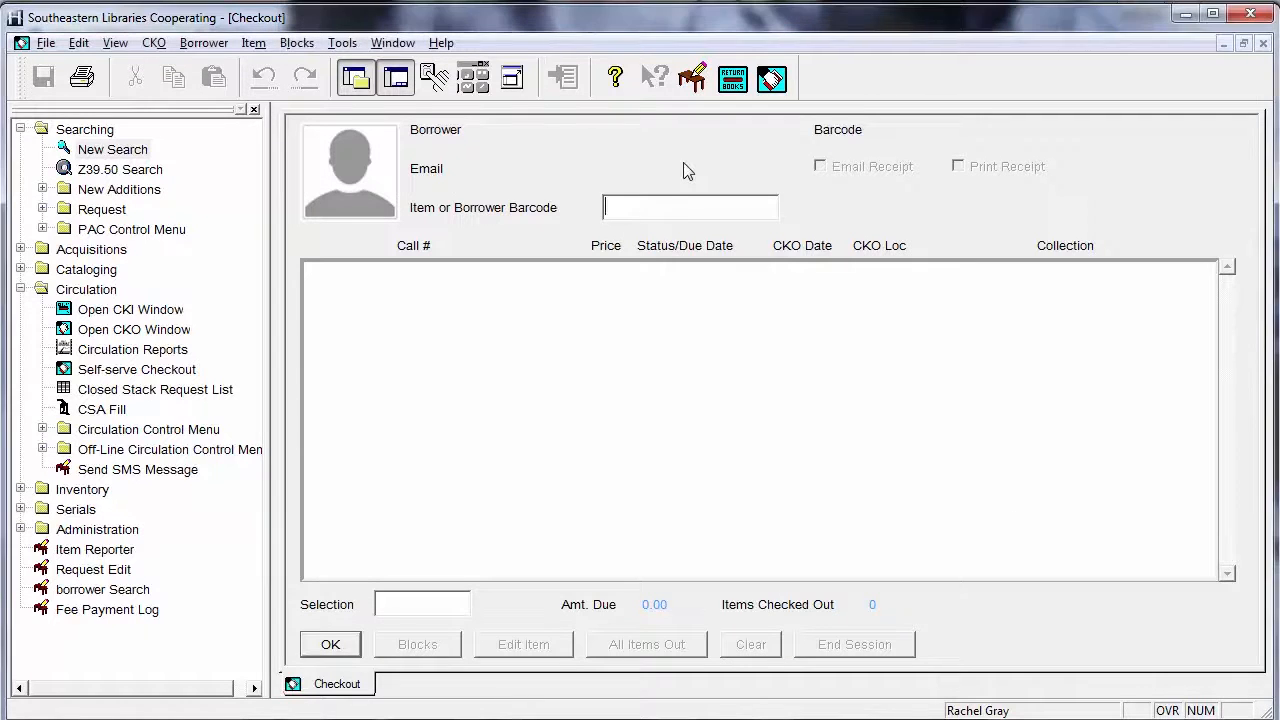
type("110010036")
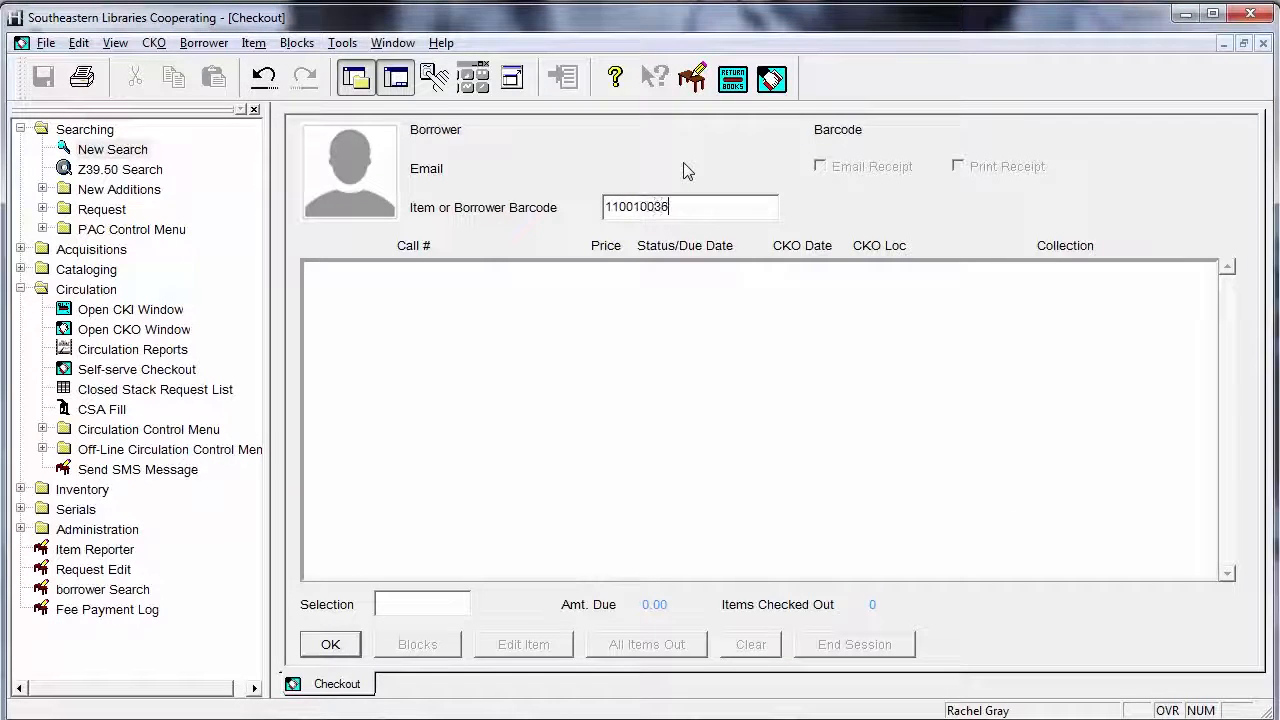
type("9740")
key("Return")
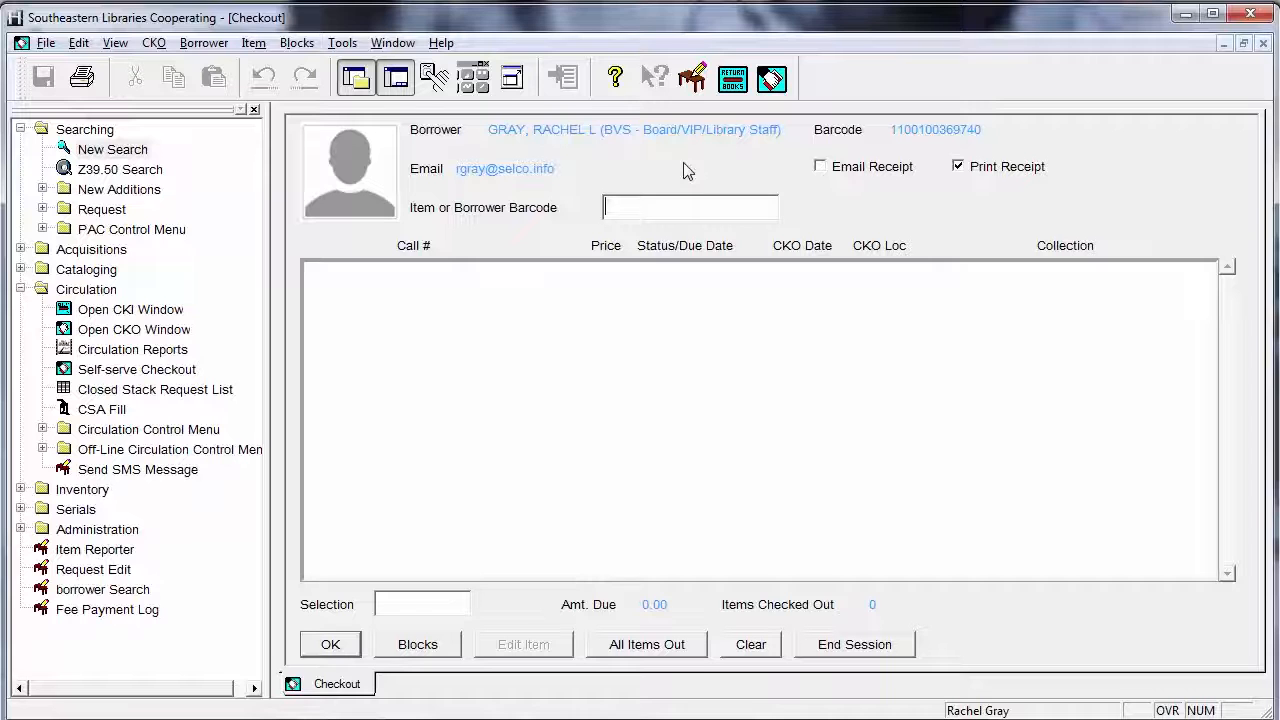
Add a Lost Card Fees (feelcrd) charge of 1 to the borrower's account with the comment "lost card".
left_click(296, 42)
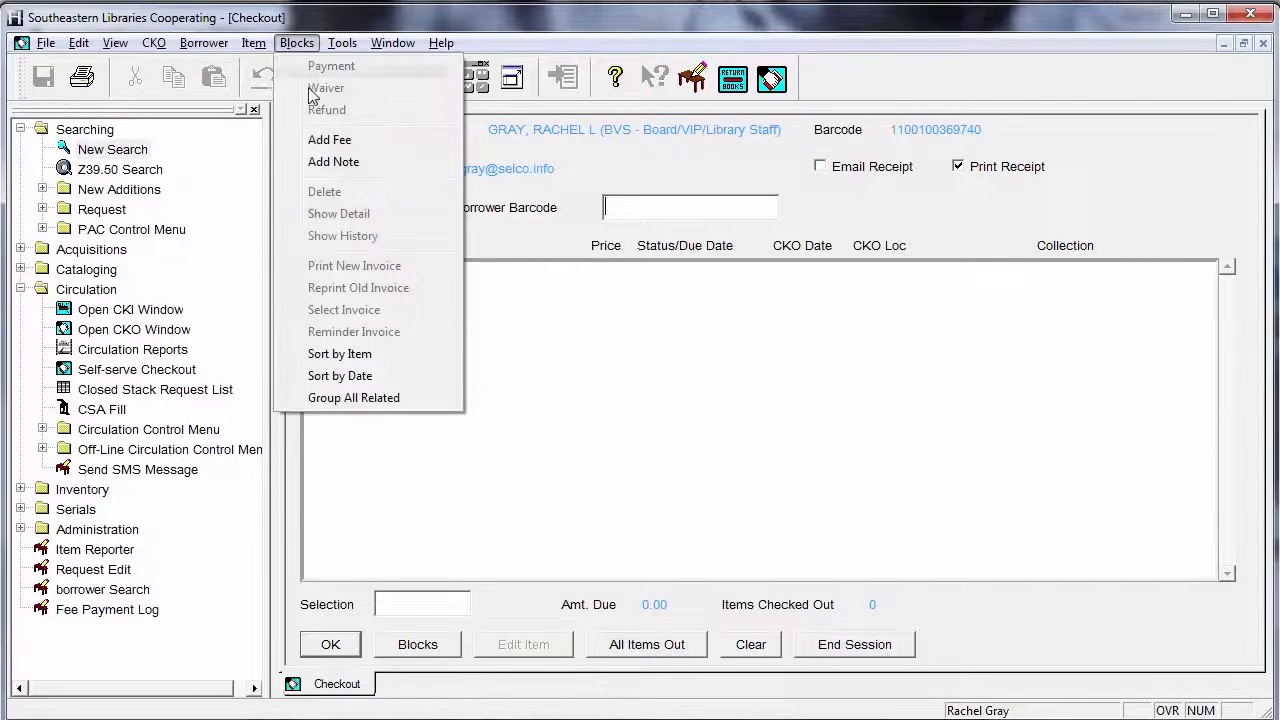
left_click(331, 143)
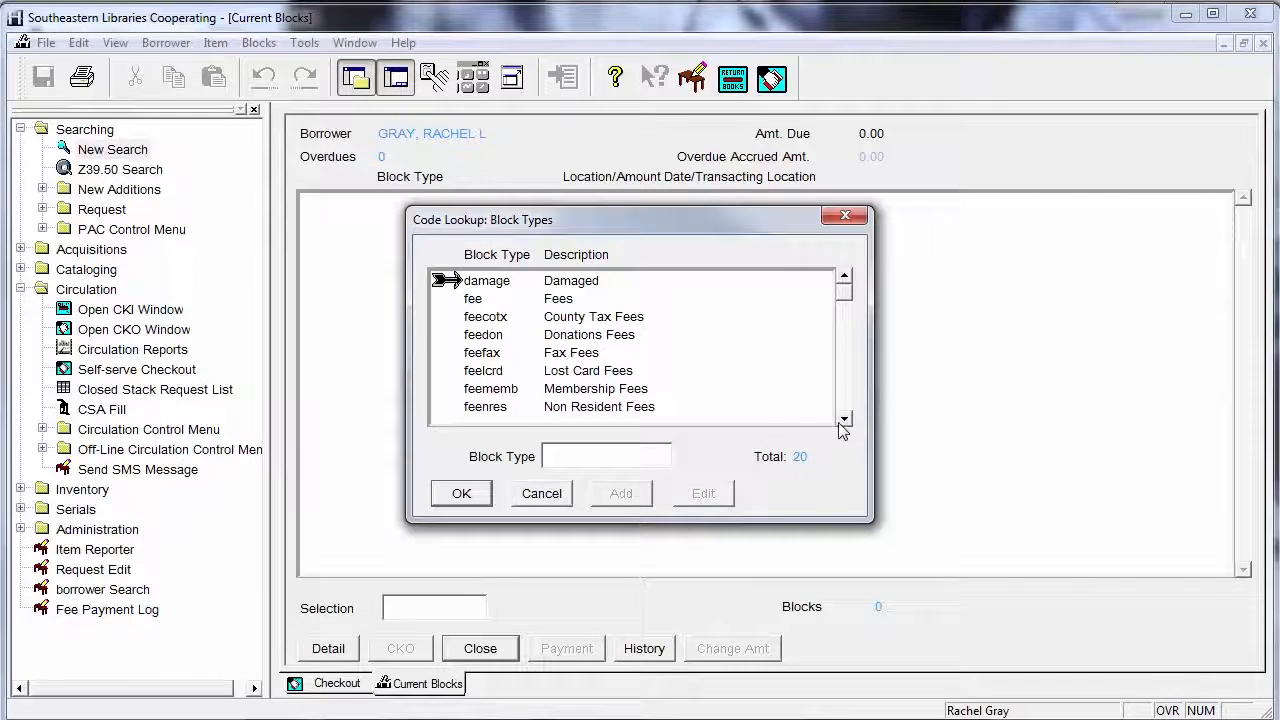
left_click(600, 372)
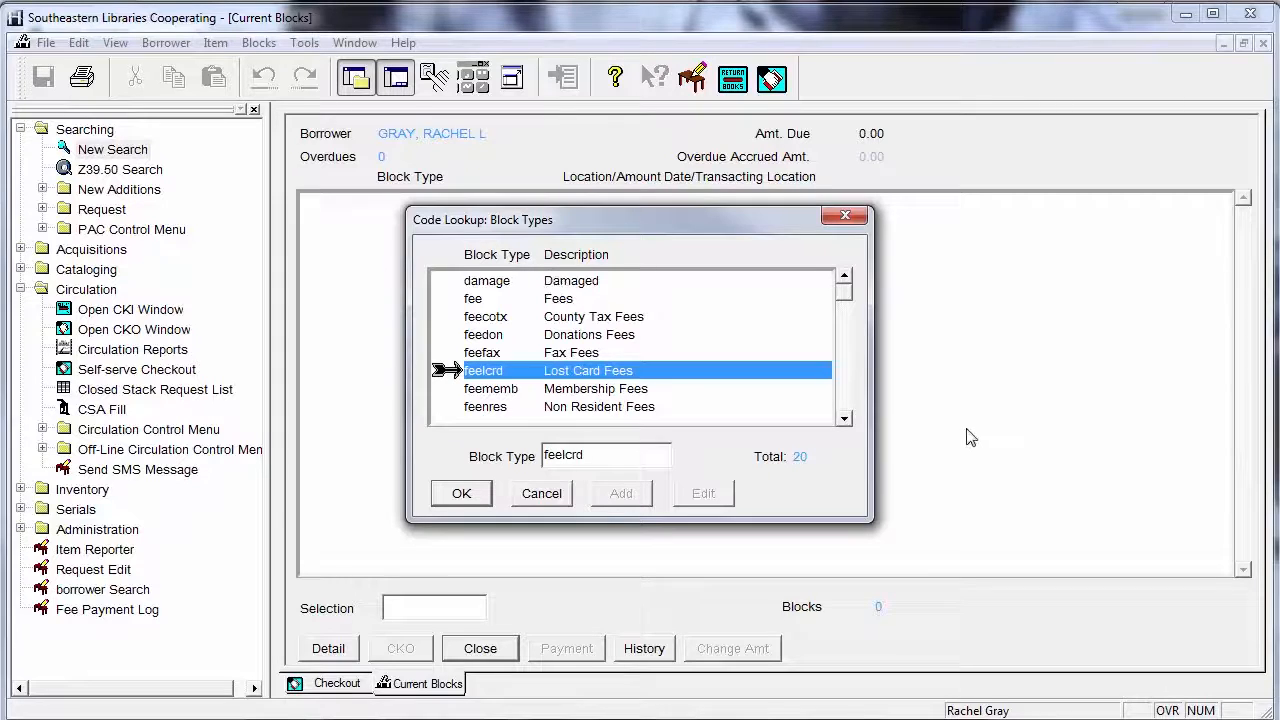
left_click(461, 493)
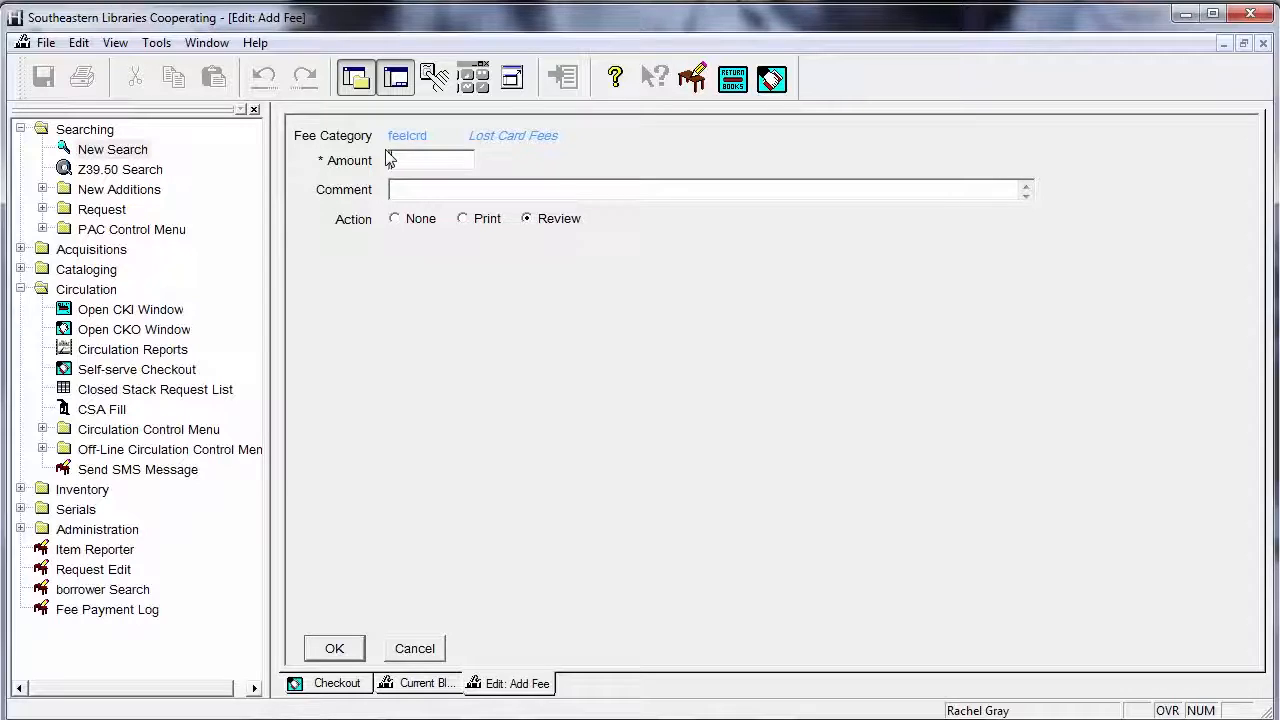
type("1")
left_click(443, 186)
type("lost card")
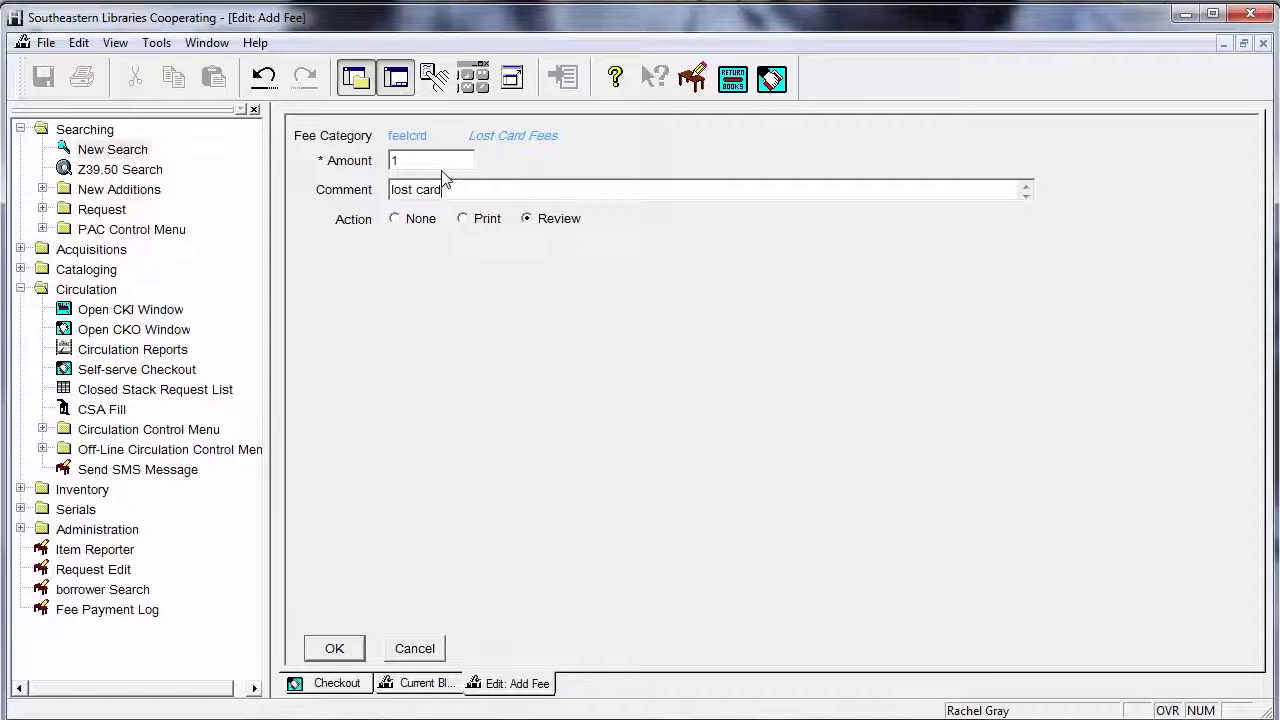
left_click(334, 648)
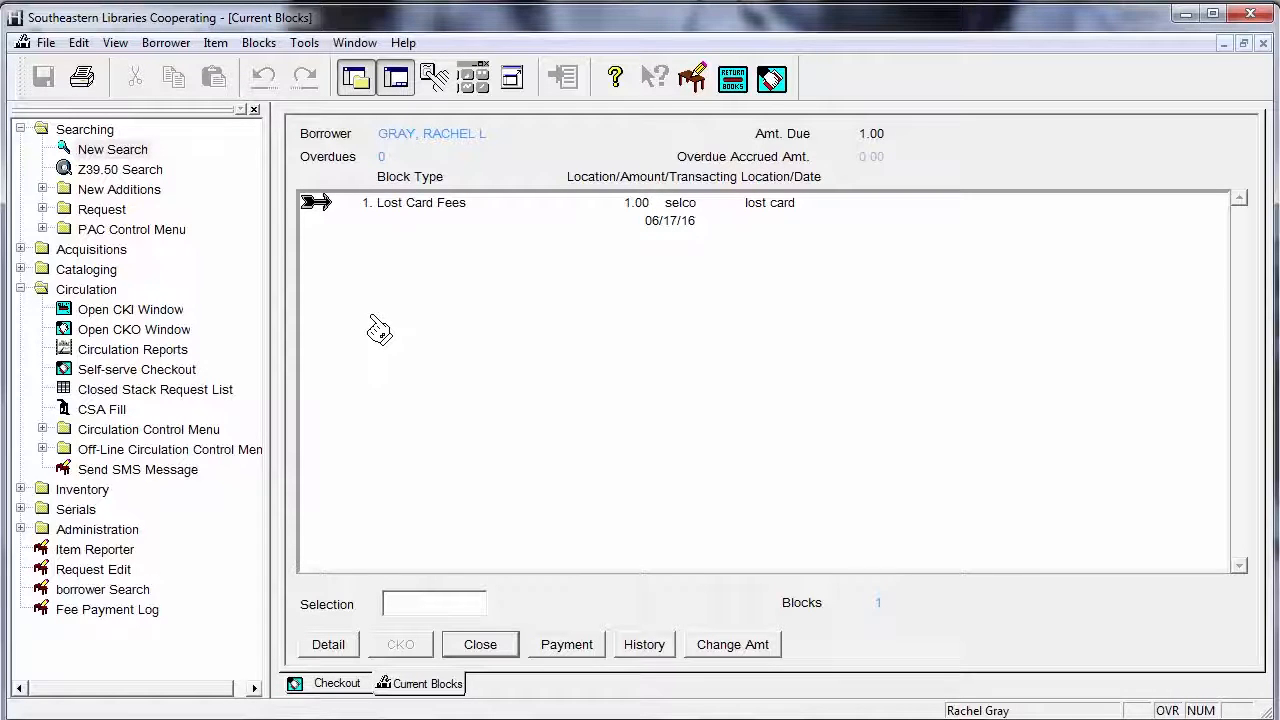
Add a block of type Note to the borrower's account with the comment "won quilt in raffle".
left_click(264, 45)
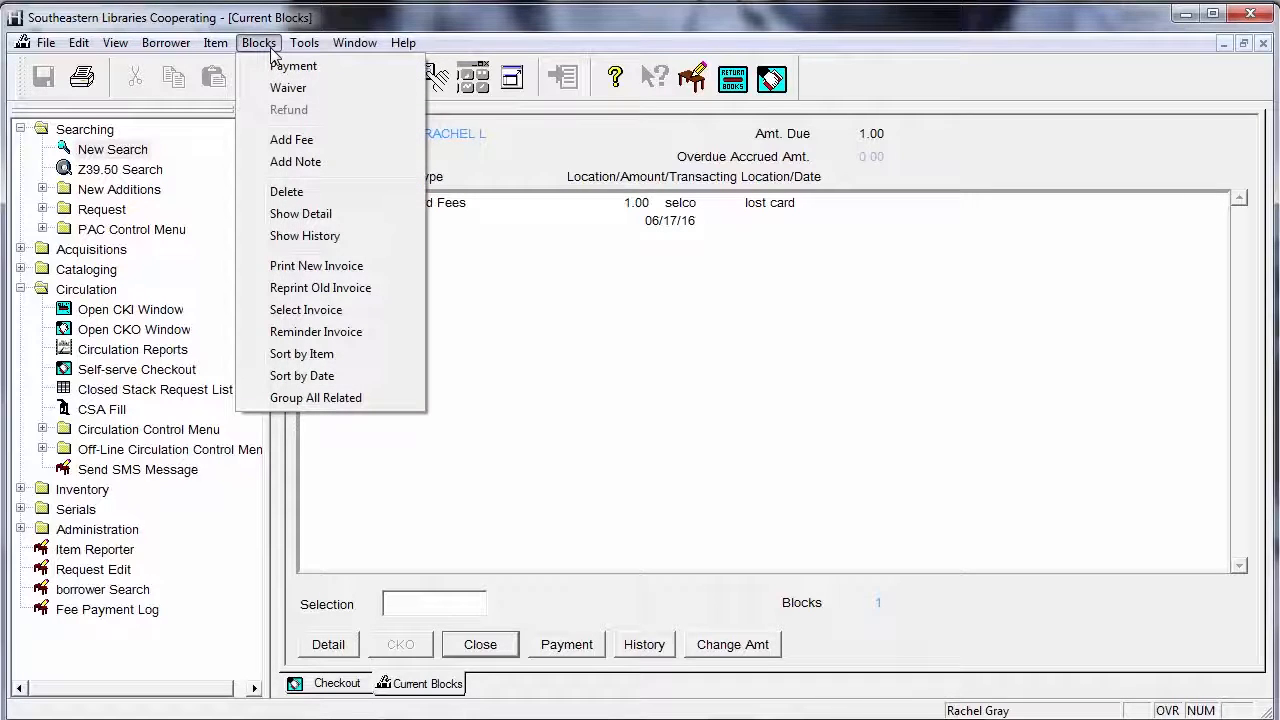
left_click(292, 165)
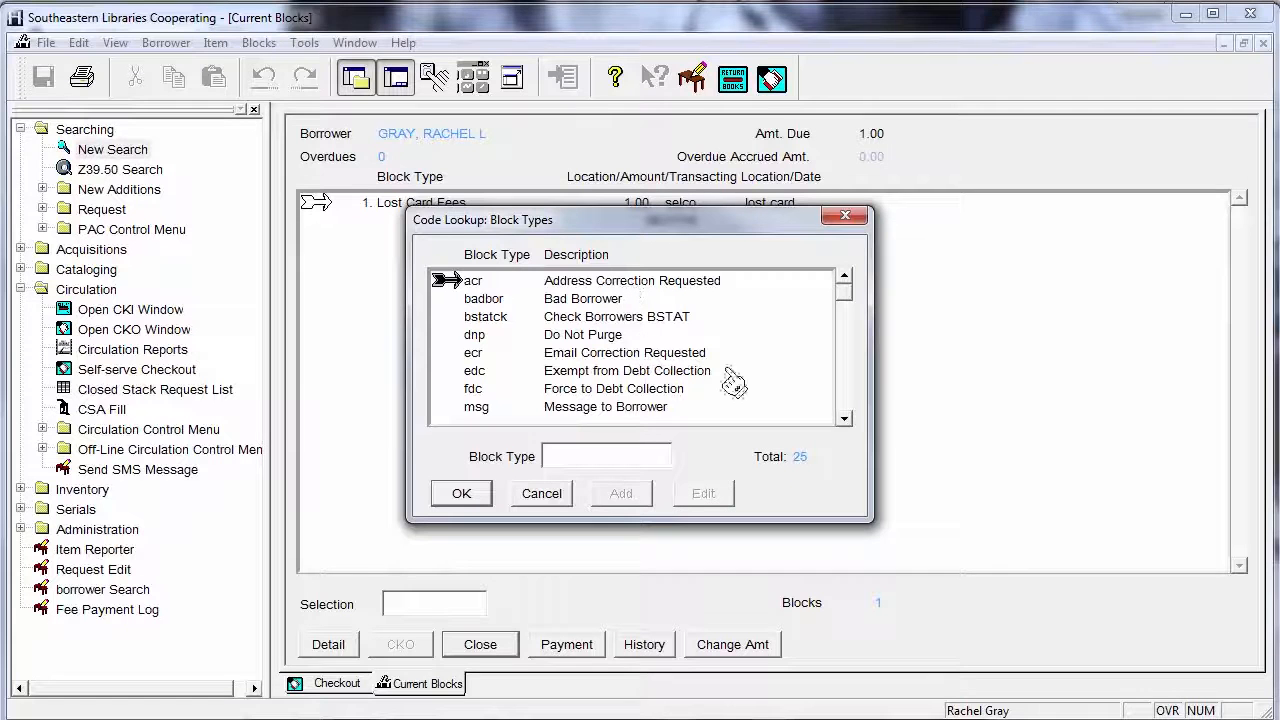
left_click(843, 404)
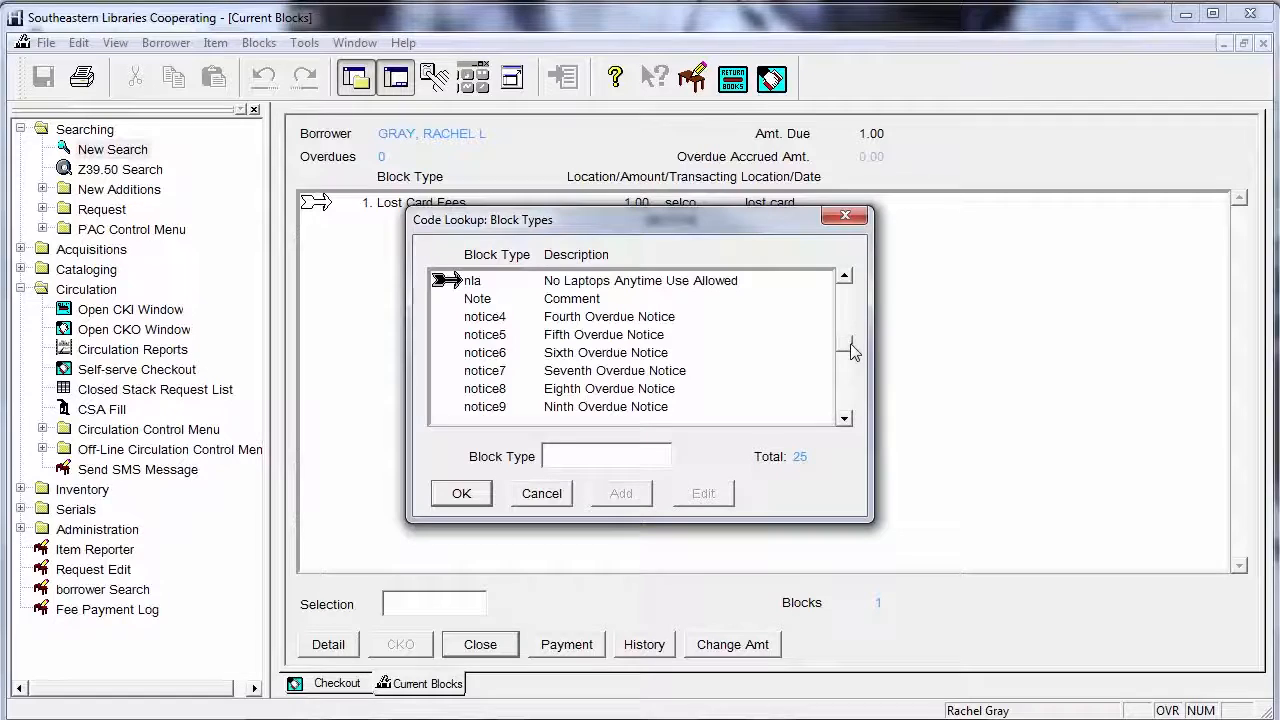
left_click(618, 302)
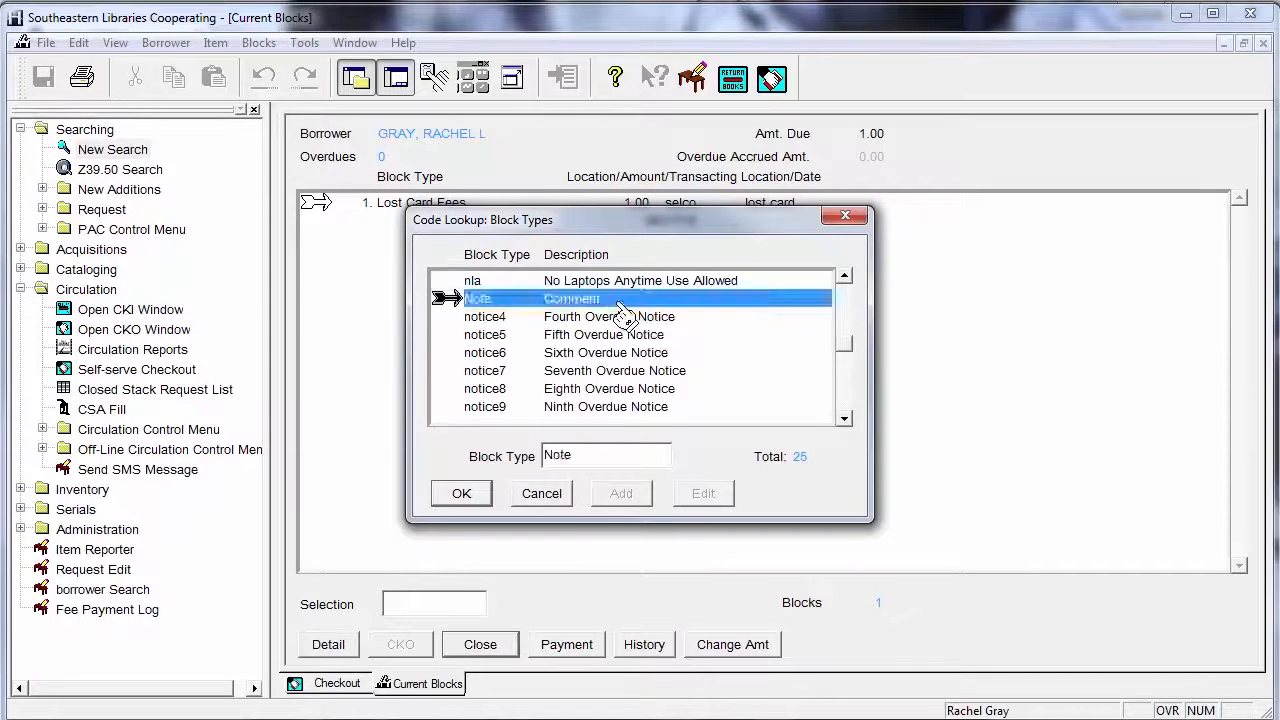
left_click(459, 493)
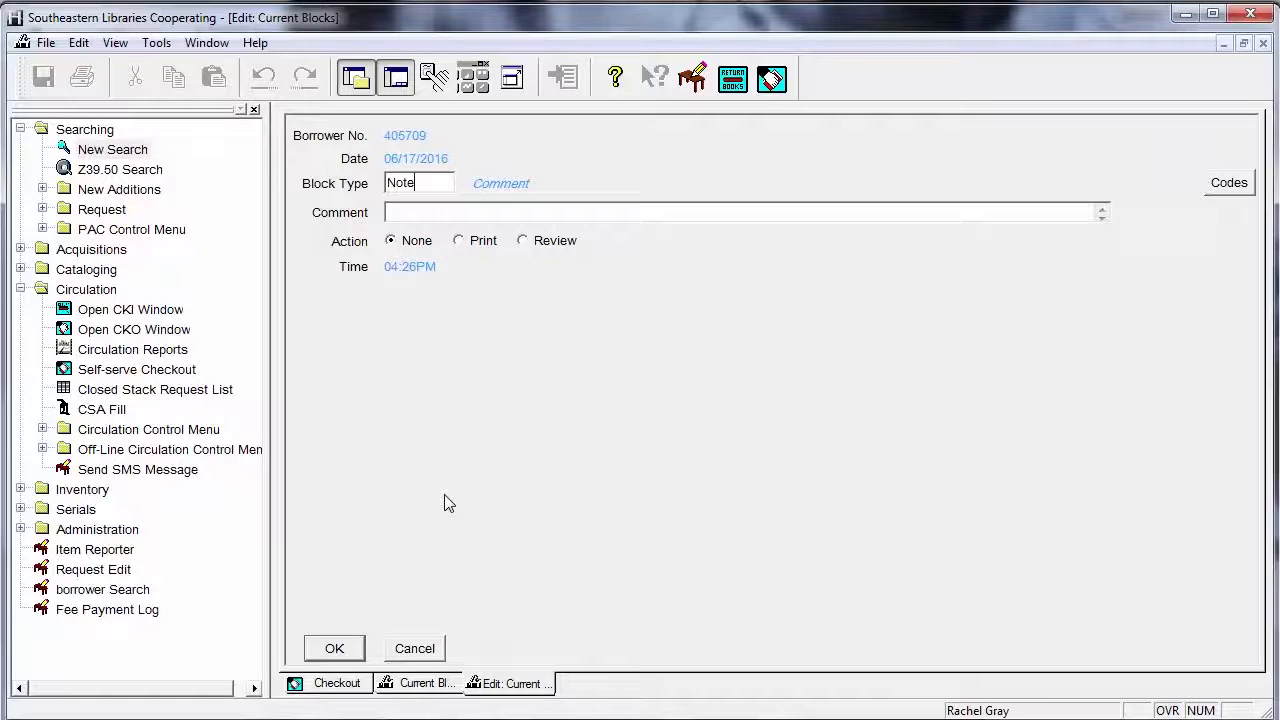
left_click(494, 208)
type("won quilt in raffel")
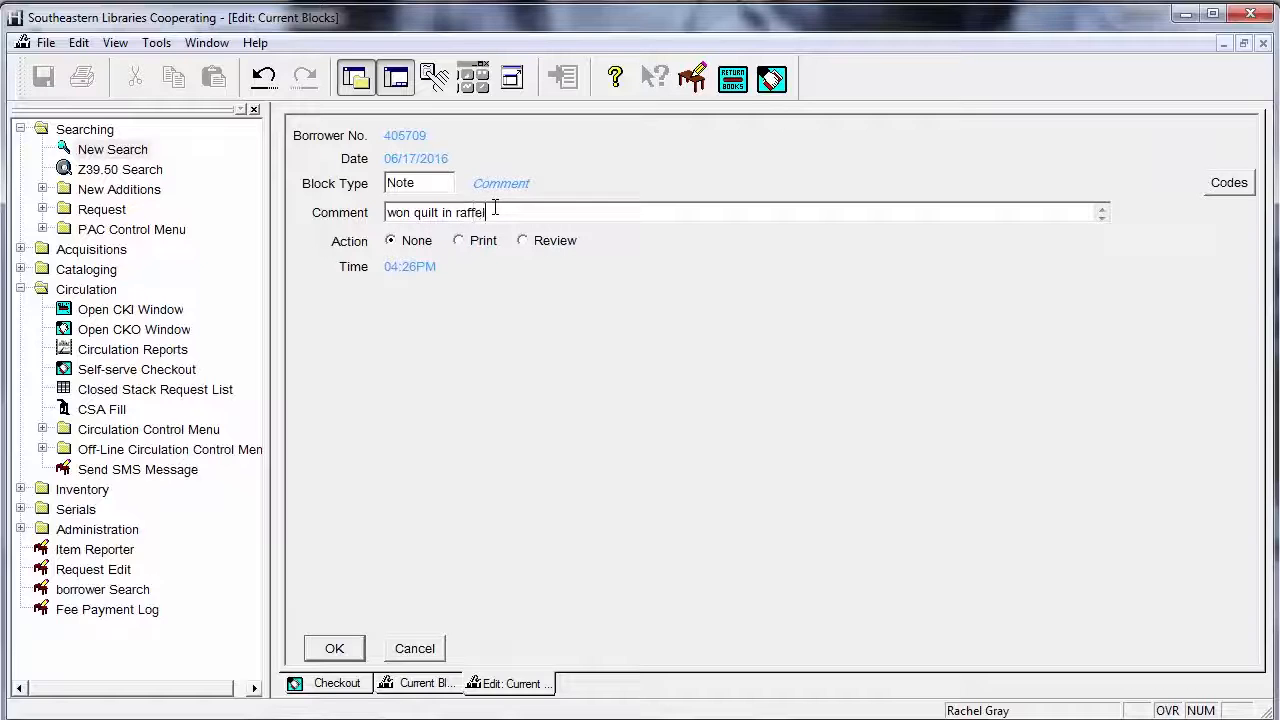
key("BackSpace")
key("BackSpace")
type("le")
left_click(354, 658)
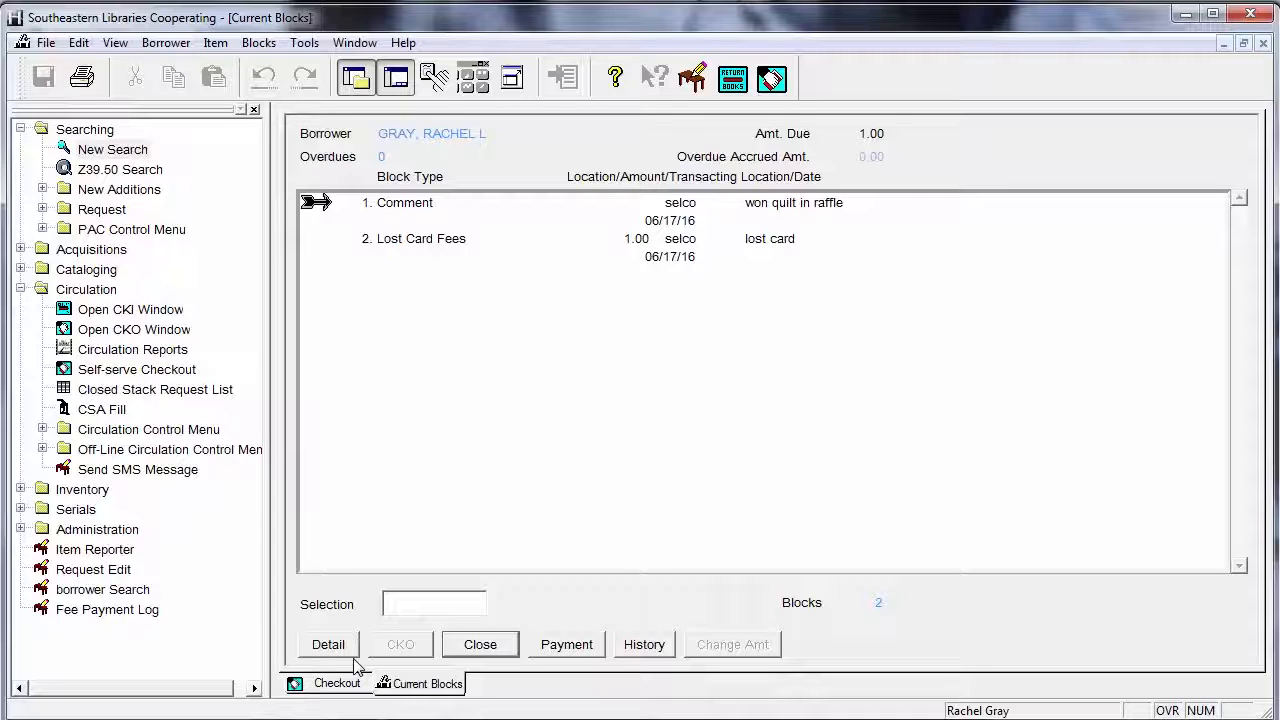
Record a payment of 1.00 for the borrower's Lost Card Fees block.
left_click(690, 258)
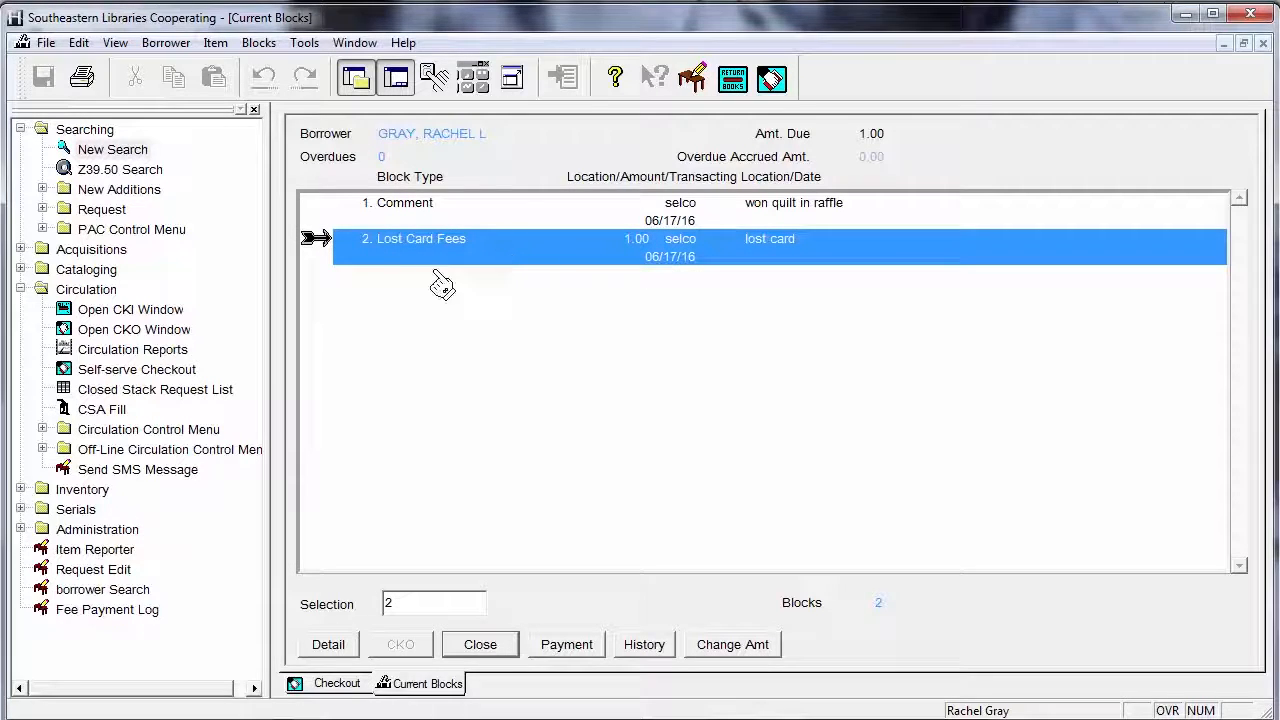
left_click(570, 652)
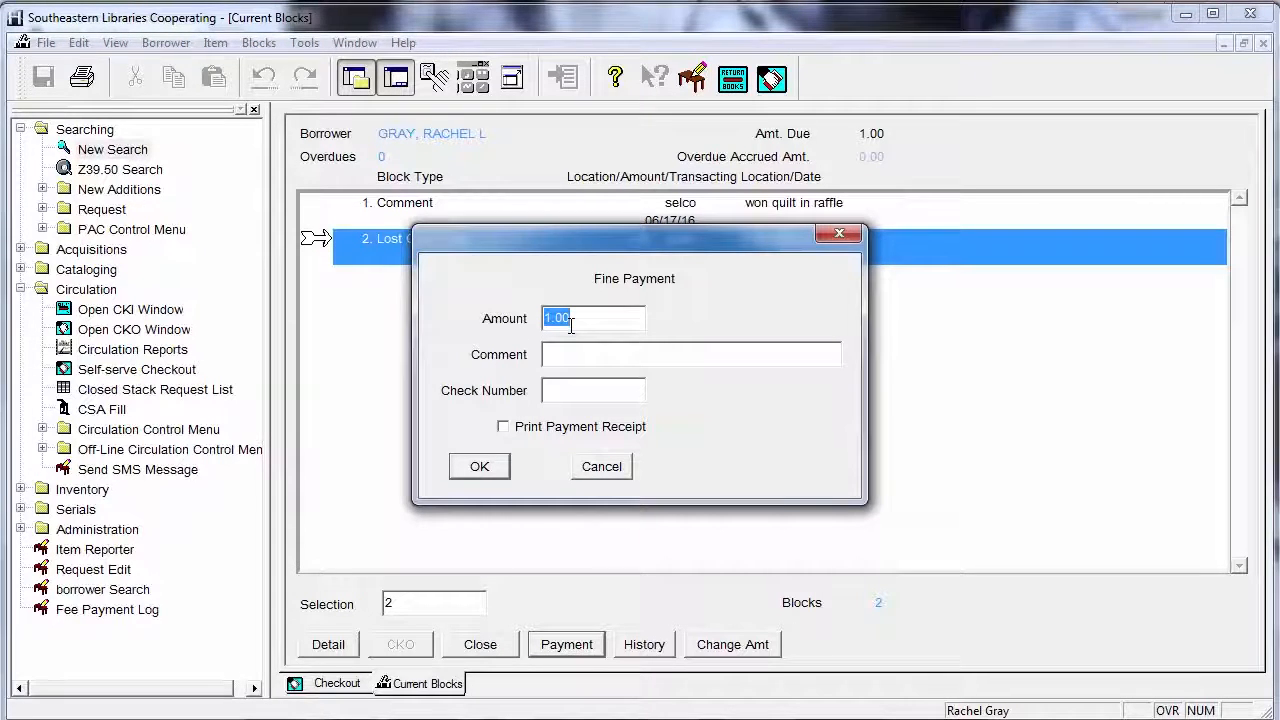
left_click(480, 468)
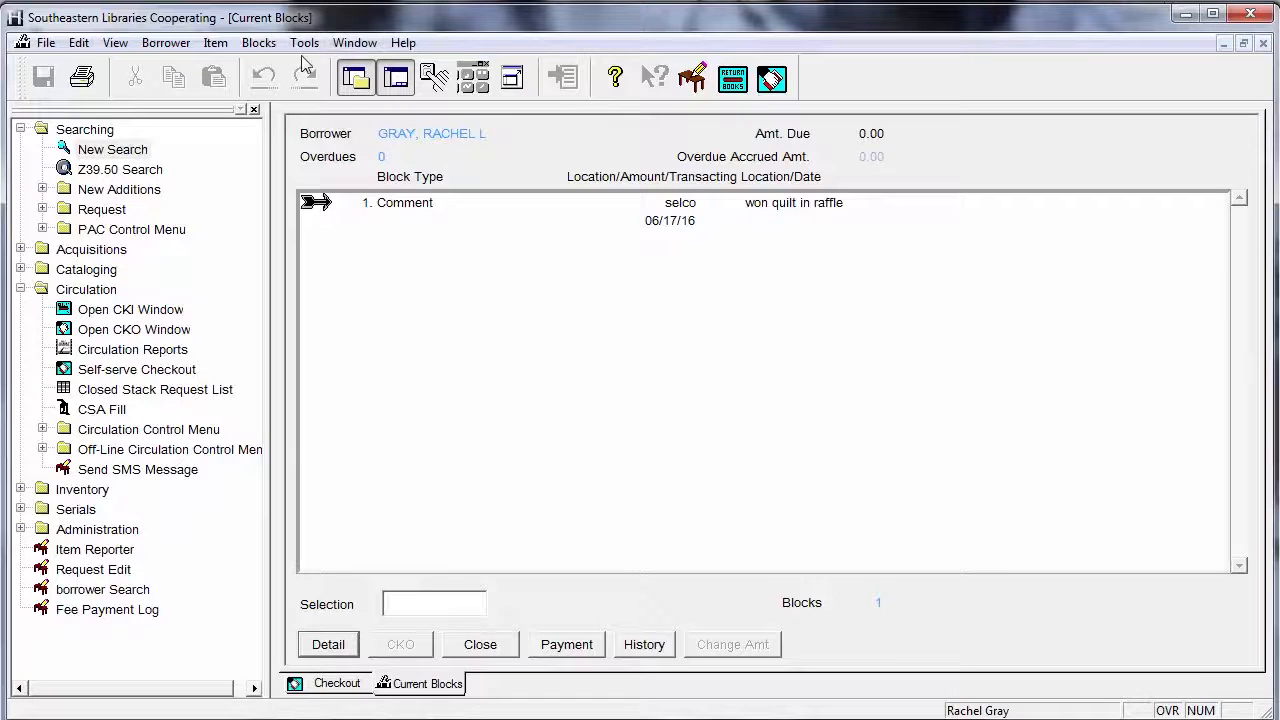
Delete the "won quilt in raffle" comment block from the borrower's current blocks and confirm the deletion.
left_click(403, 212)
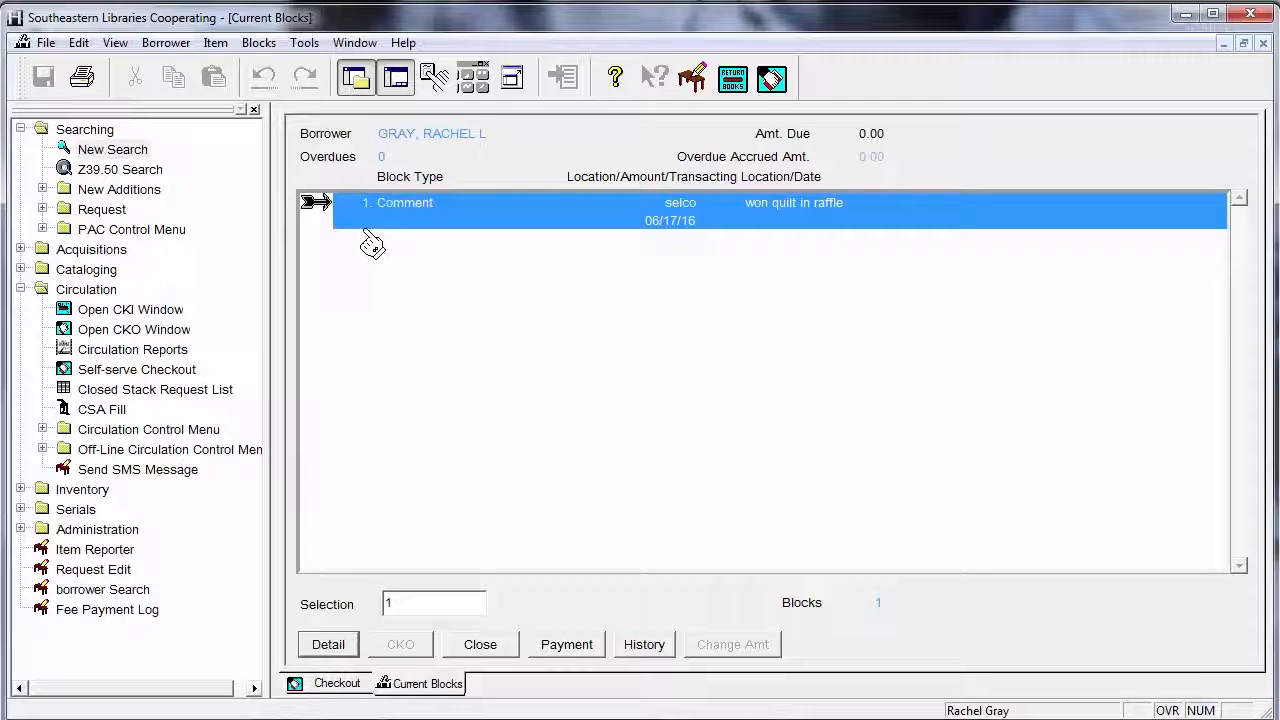
left_click(259, 43)
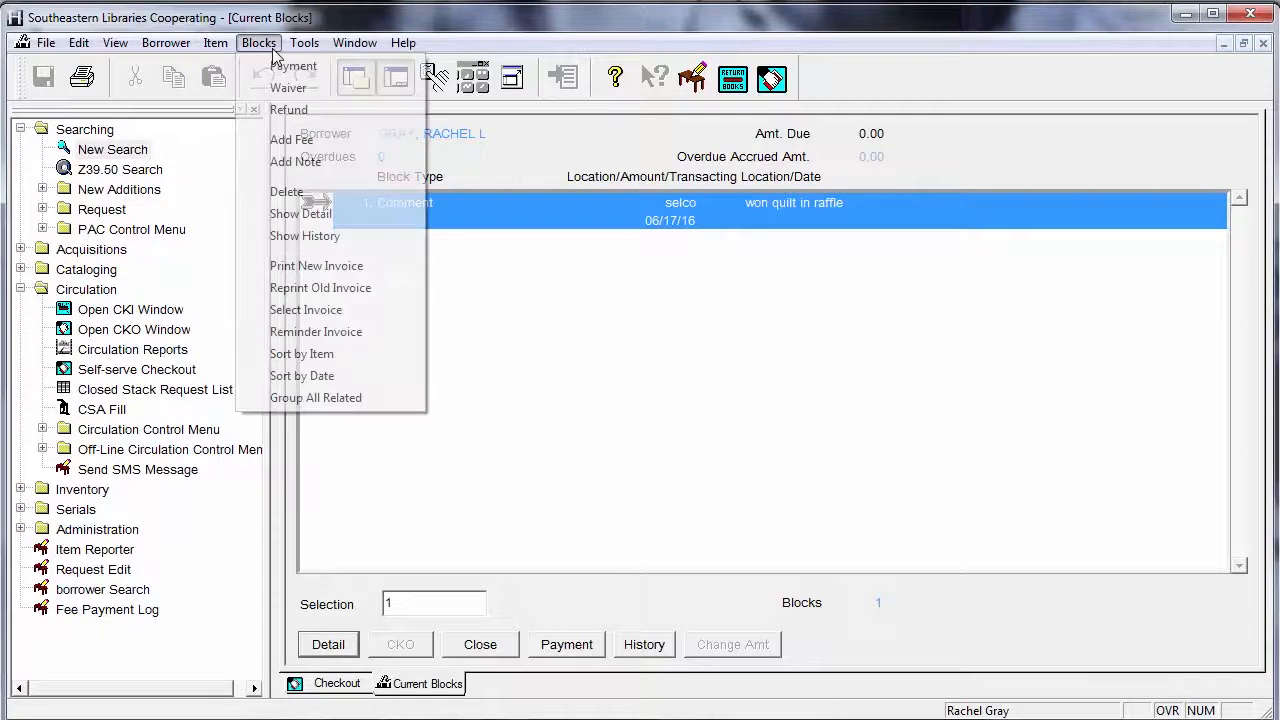
left_click(282, 192)
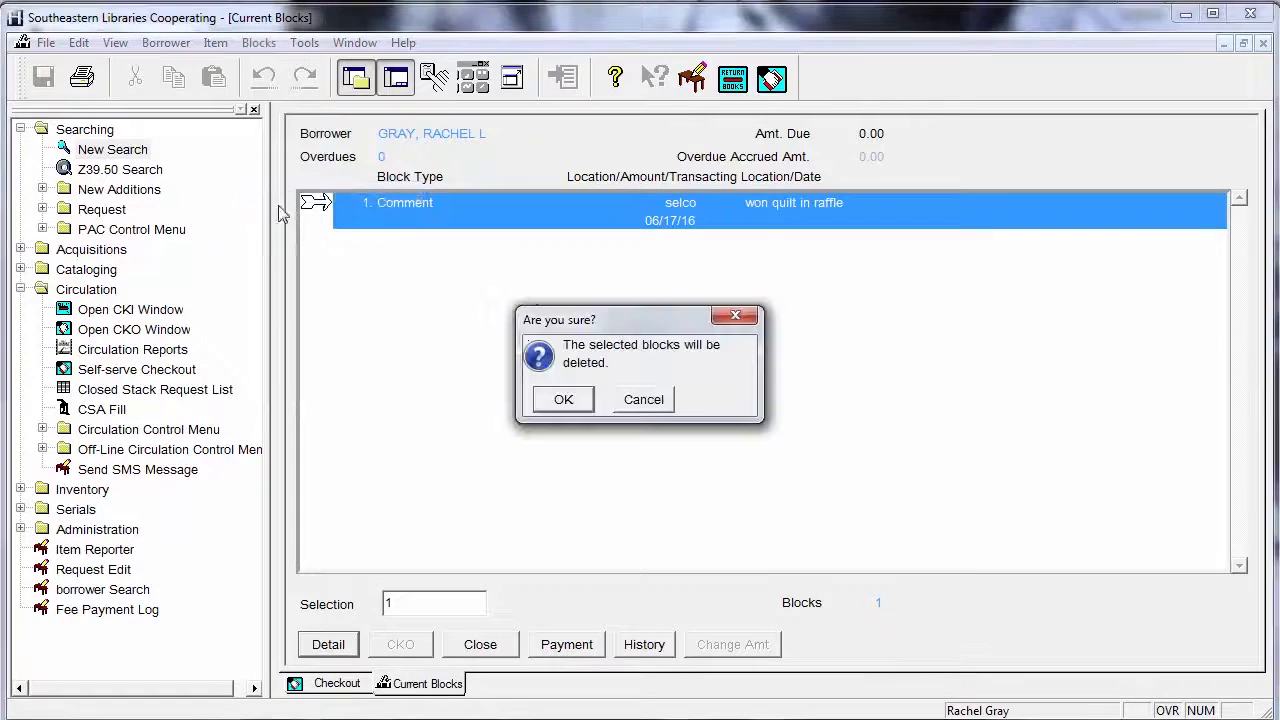
left_click(565, 401)
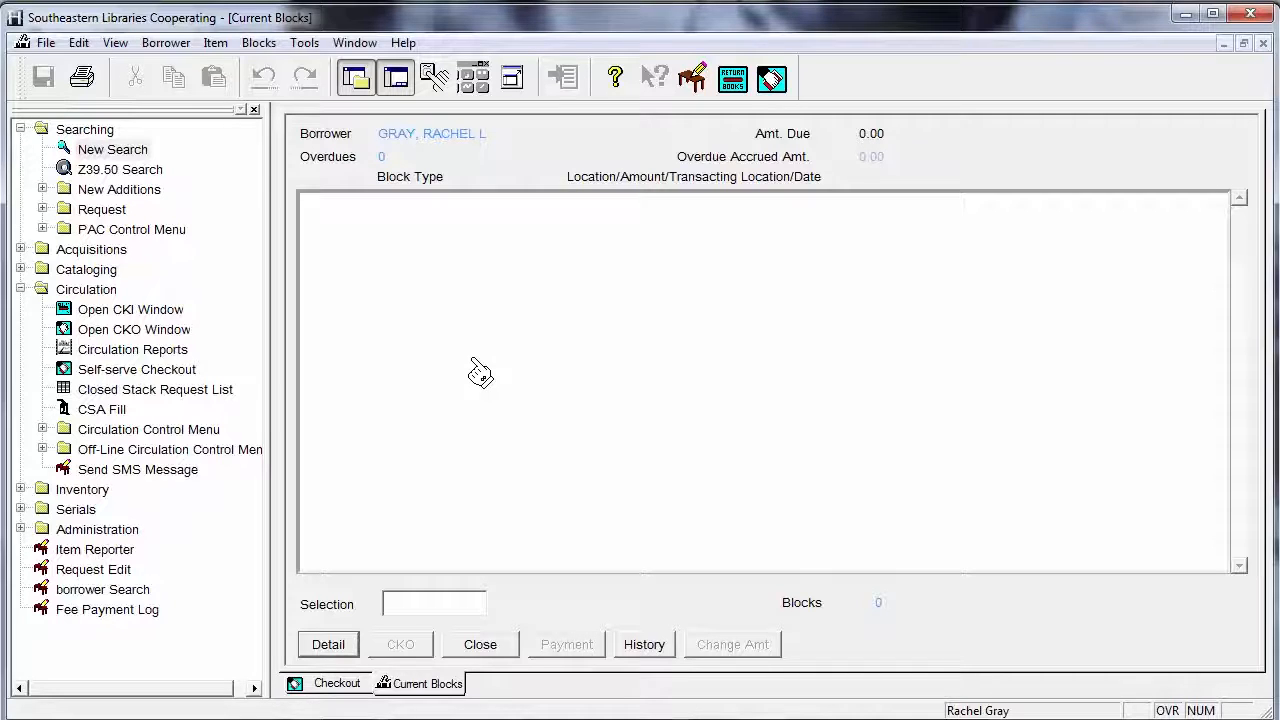
View the borrower's block history from the current blocks list, and close it again.
left_click(645, 645)
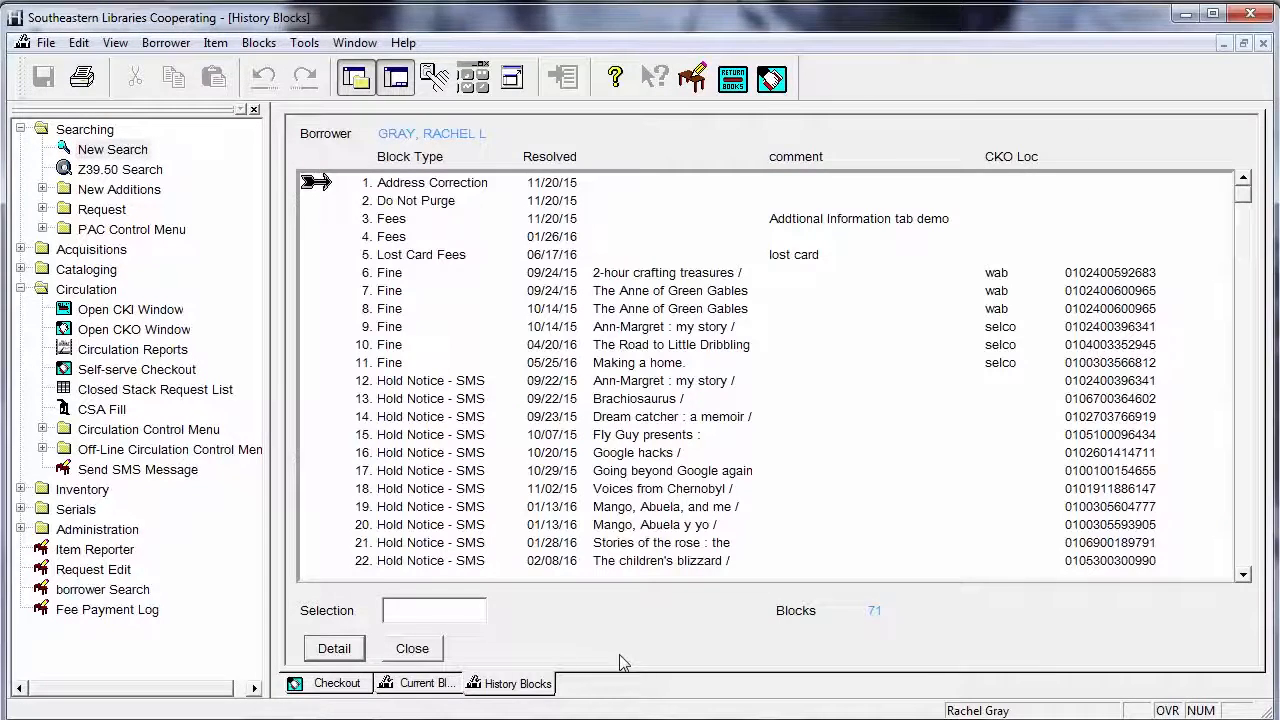
left_click(402, 656)
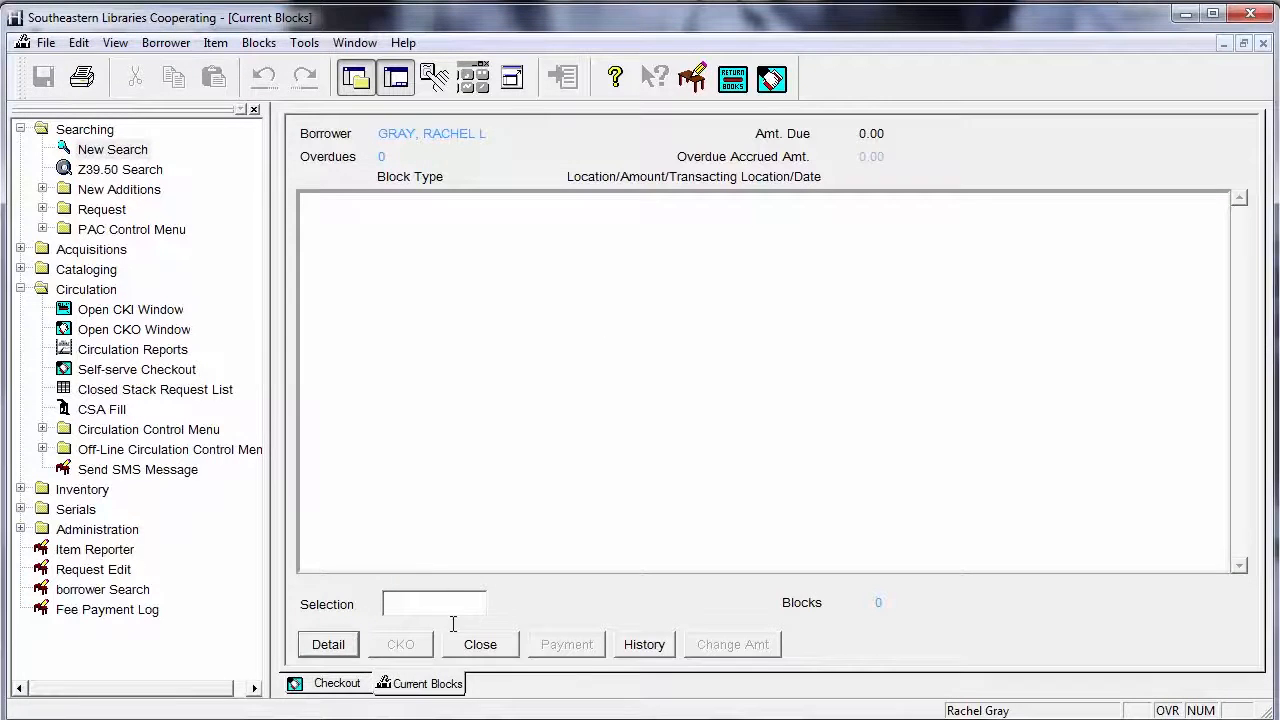
left_click(648, 646)
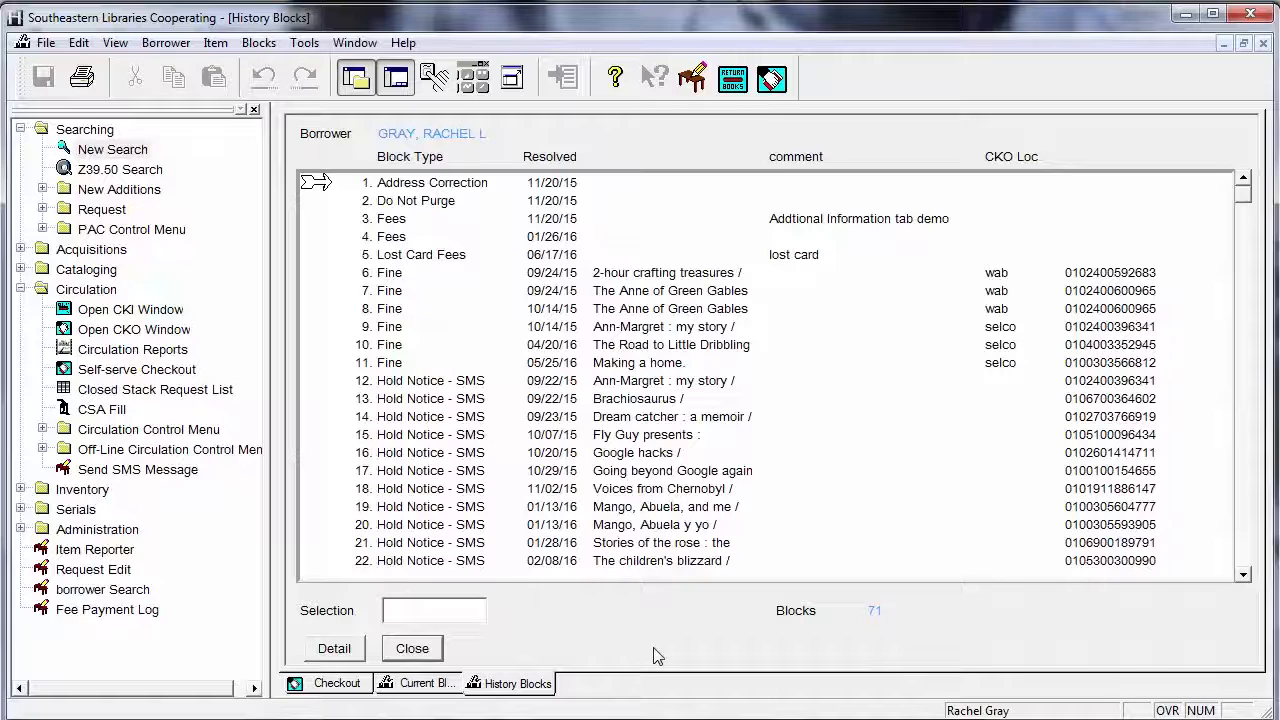
left_click(408, 650)
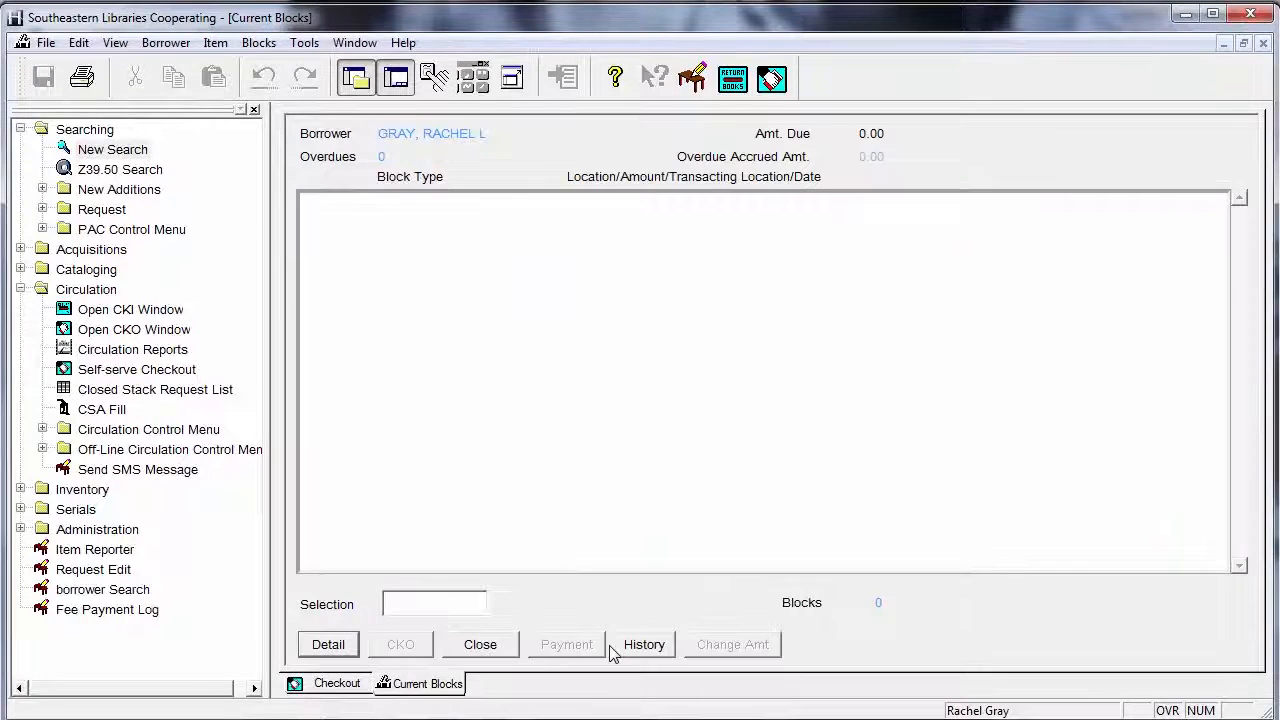
left_click(636, 648)
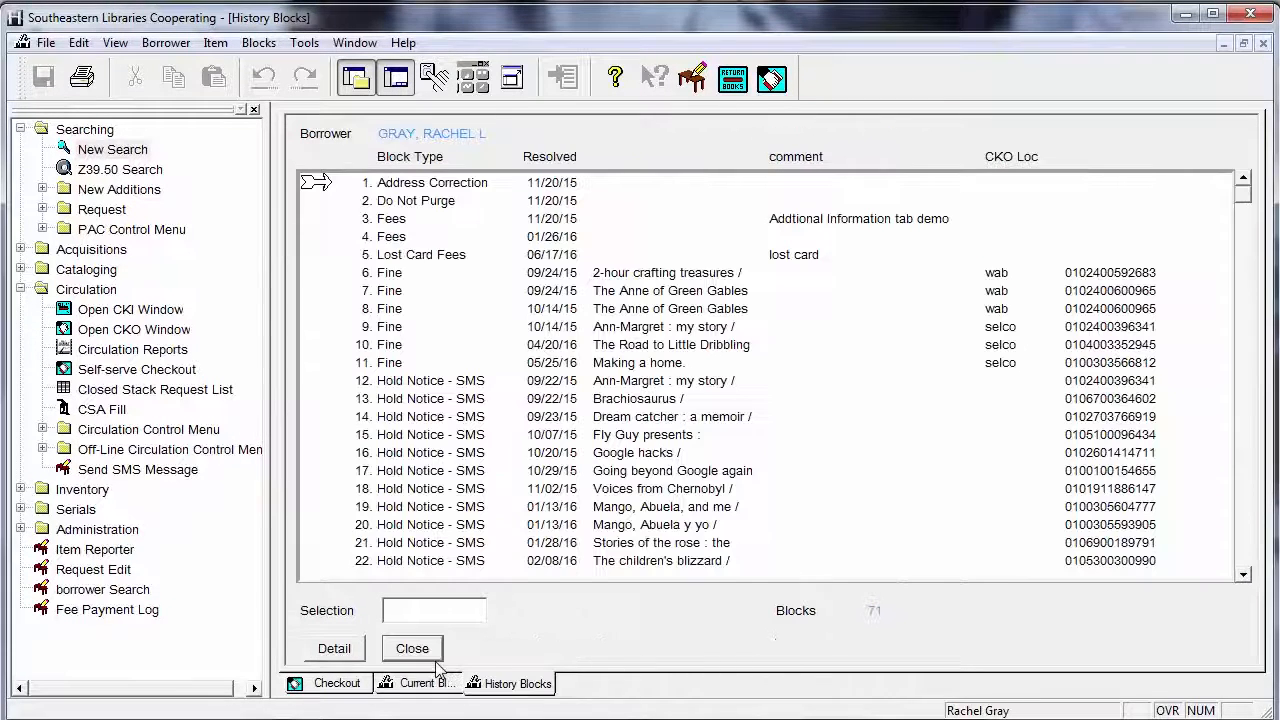
left_click(412, 650)
Return to the checkout window and open the borrower's block history from there.
left_click(343, 684)
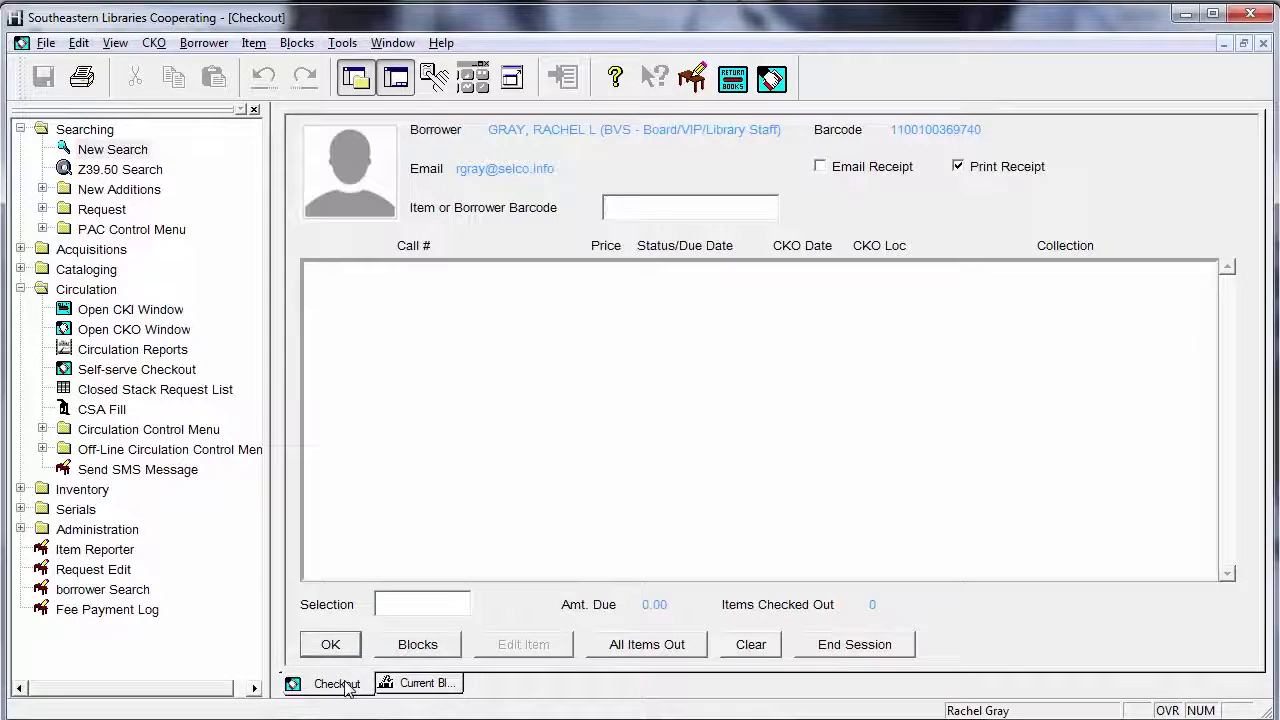
left_click(203, 44)
left_click(296, 302)
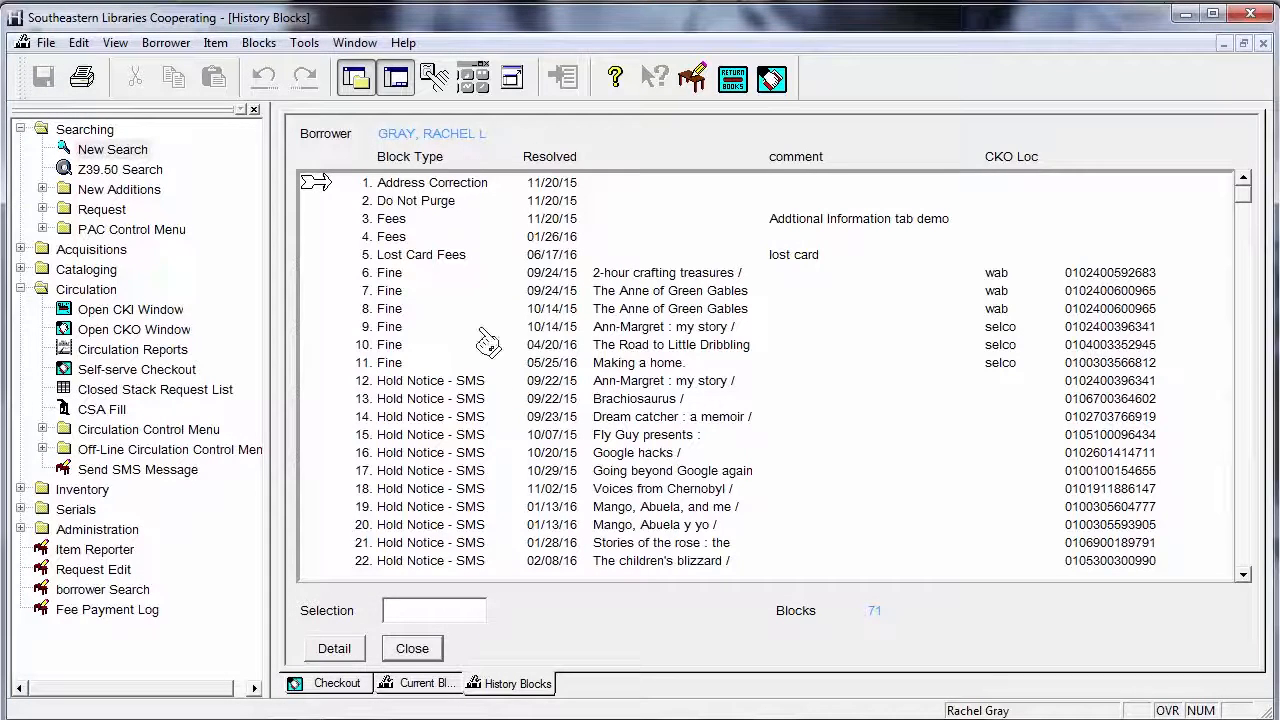
Locate the resolved "lost card" fee and the "won quilt in raffle" comment in the block history, selecting entries 5 and 35-36.
left_click(592, 256)
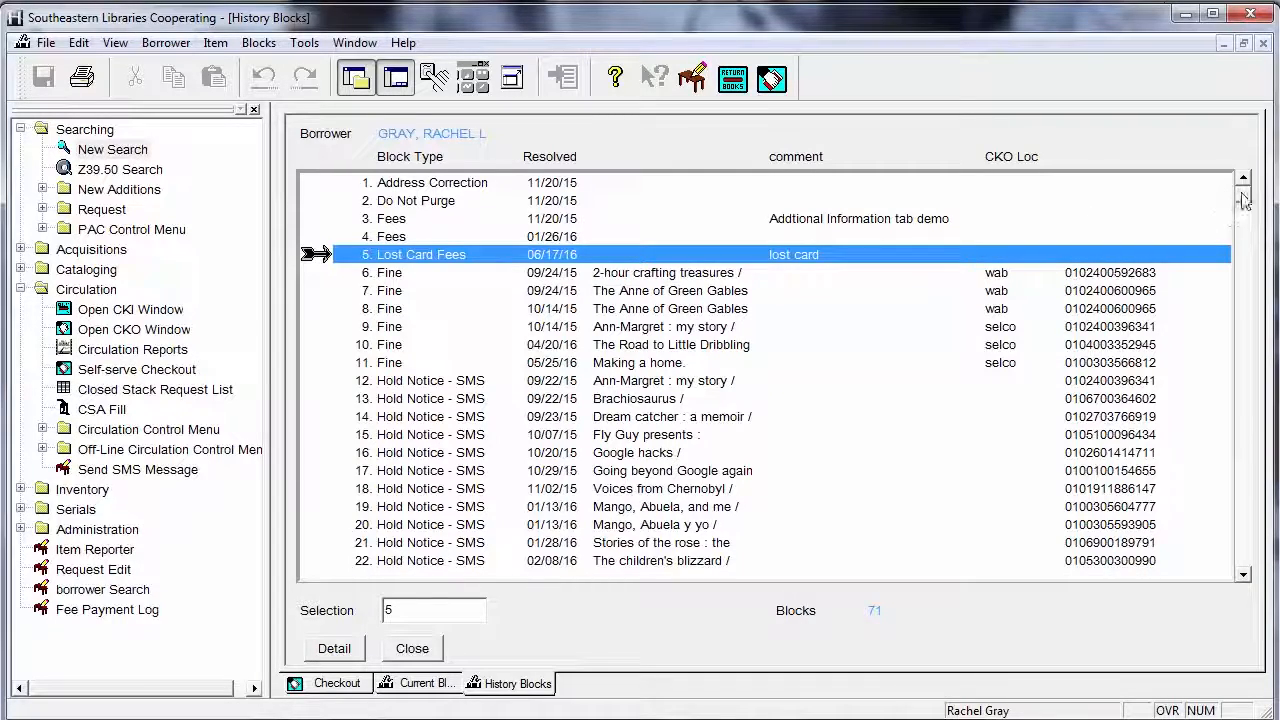
left_click_drag(1245, 200, 1246, 606)
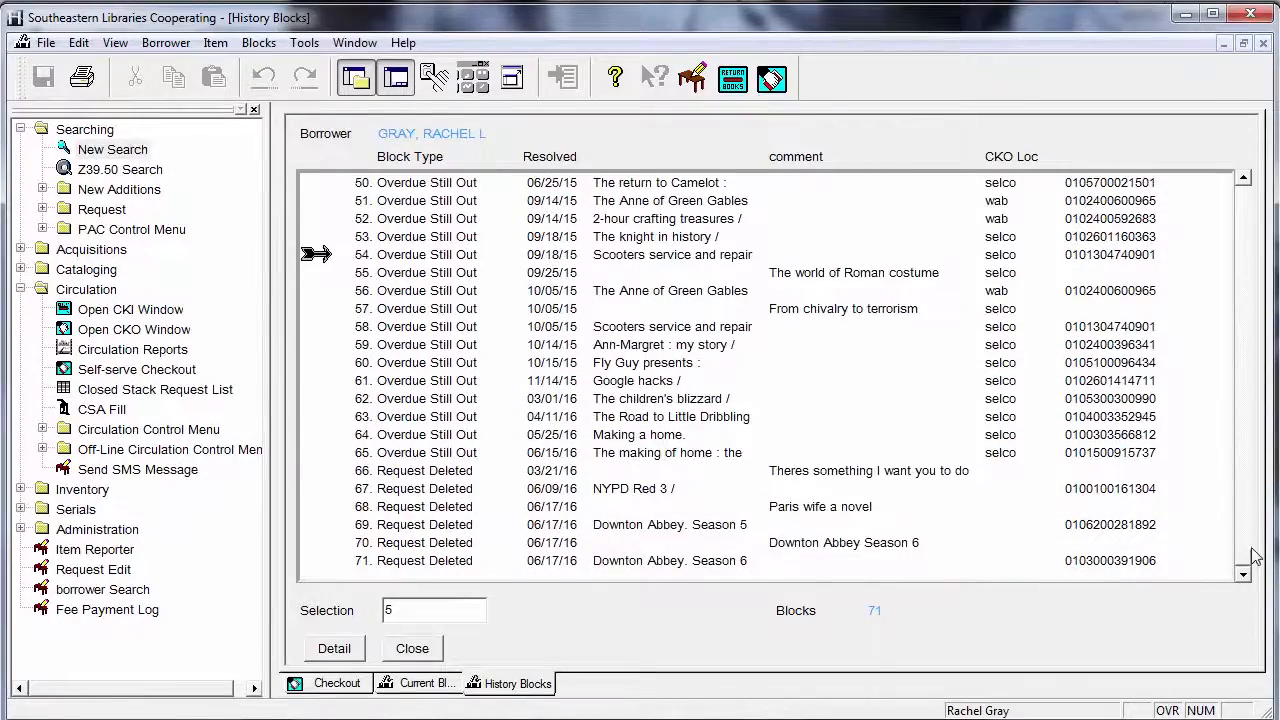
left_click_drag(1251, 549, 1241, 434)
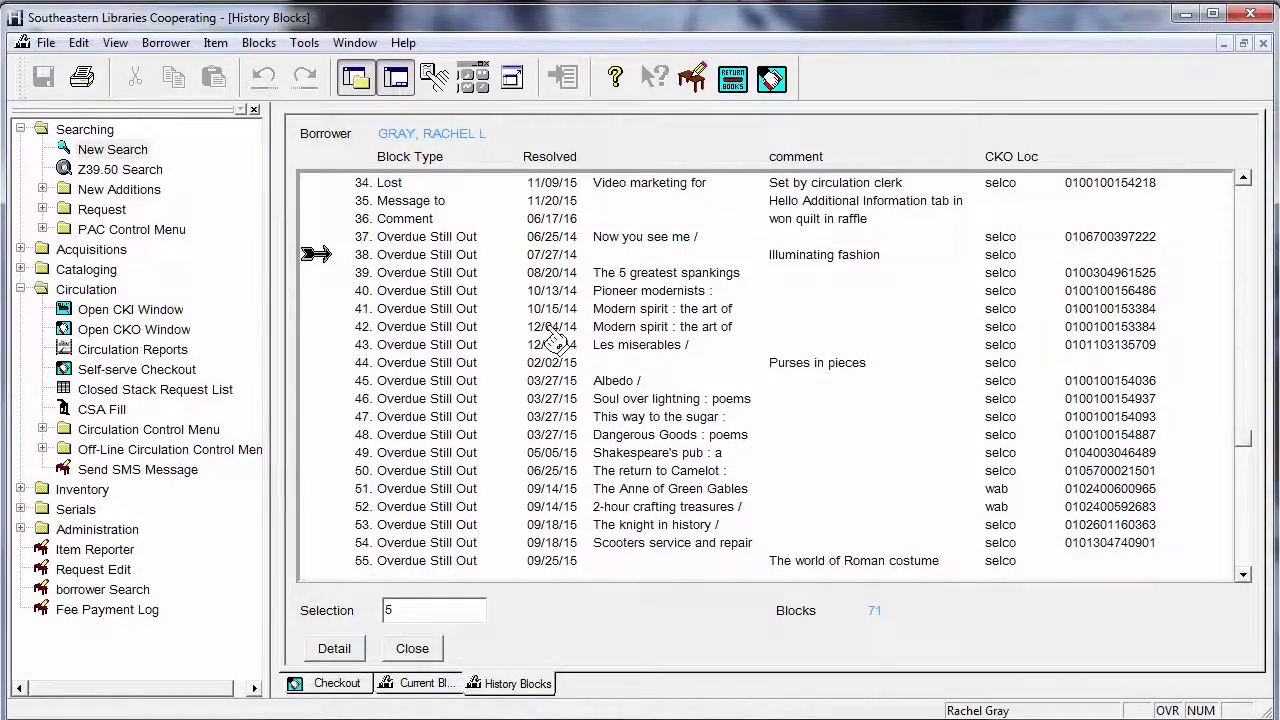
left_click(440, 204, "ctrl")
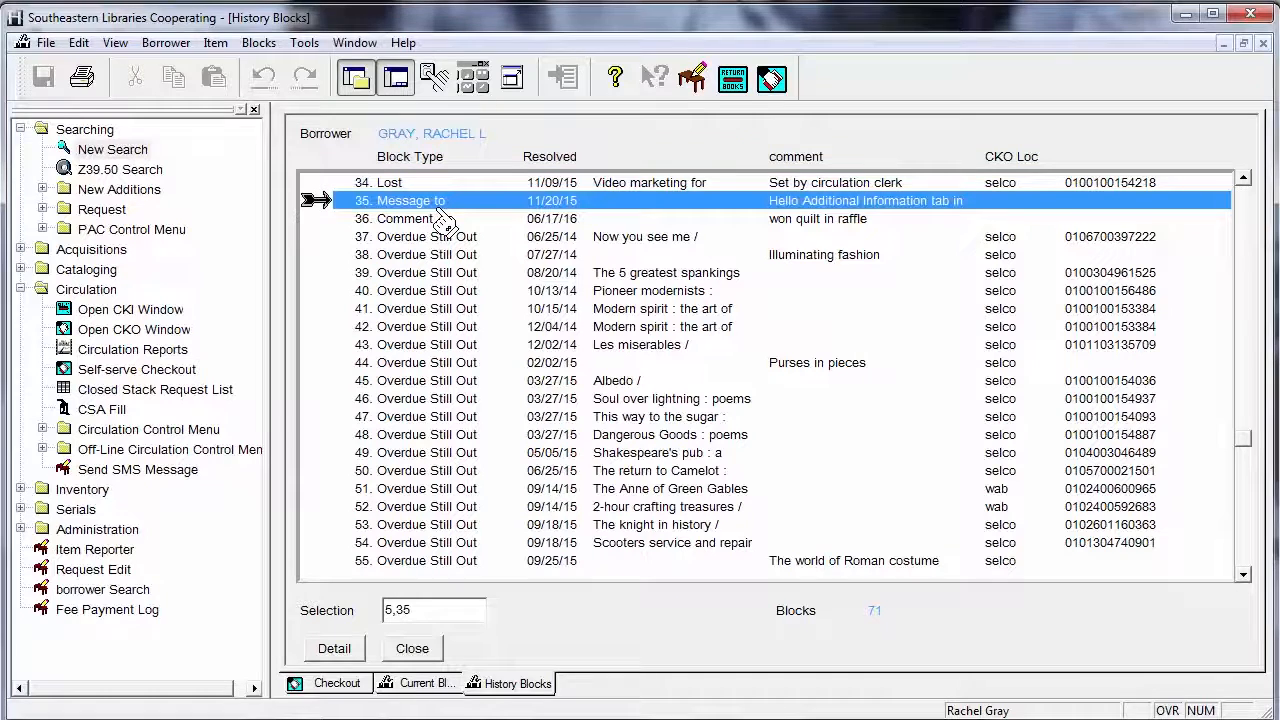
left_click(443, 220, "shift")
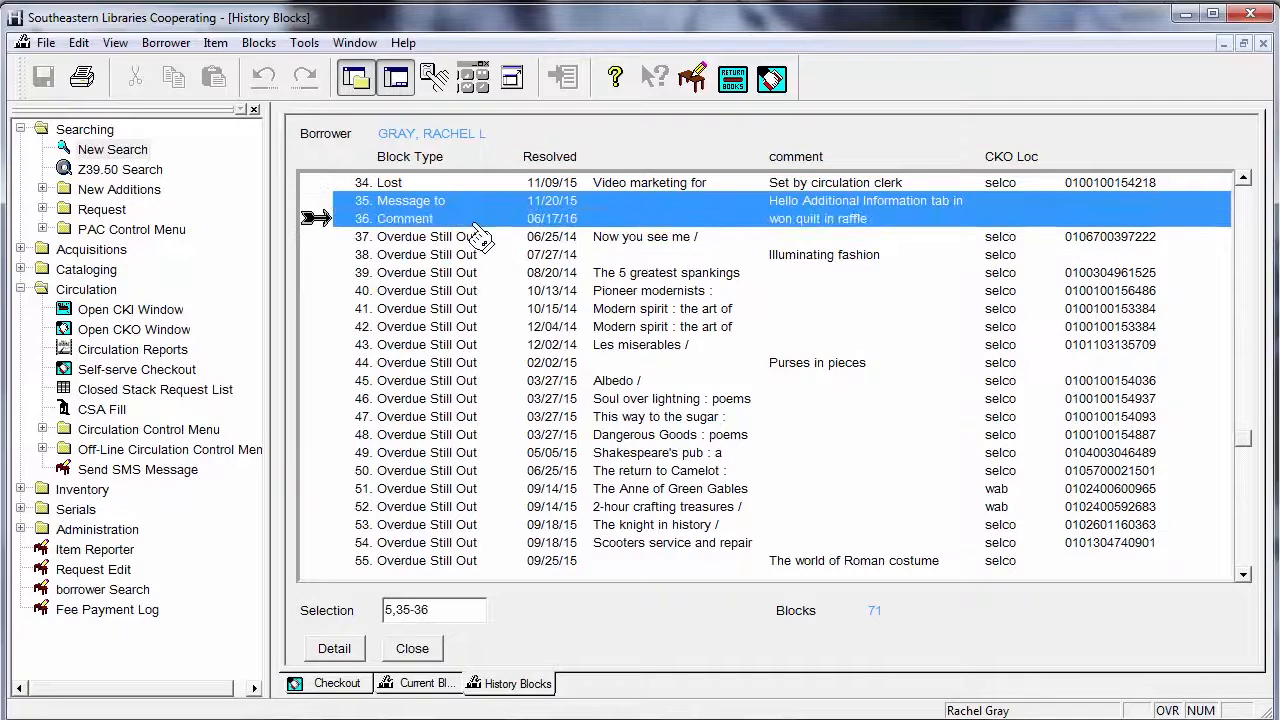
Review the message and "won quilt in raffle" comment entries 35-36 in the block history, and close the history.
left_click(412, 219, "ctrl")
left_click(422, 218, "ctrl")
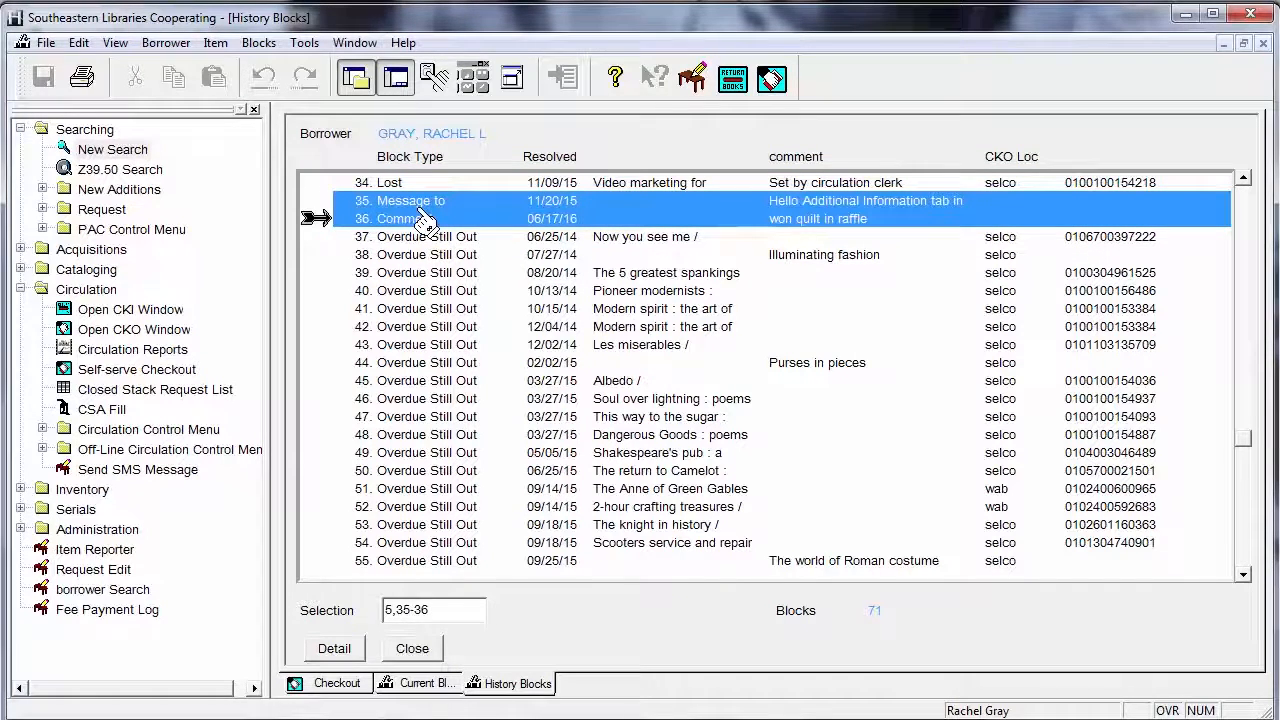
left_click(410, 648)
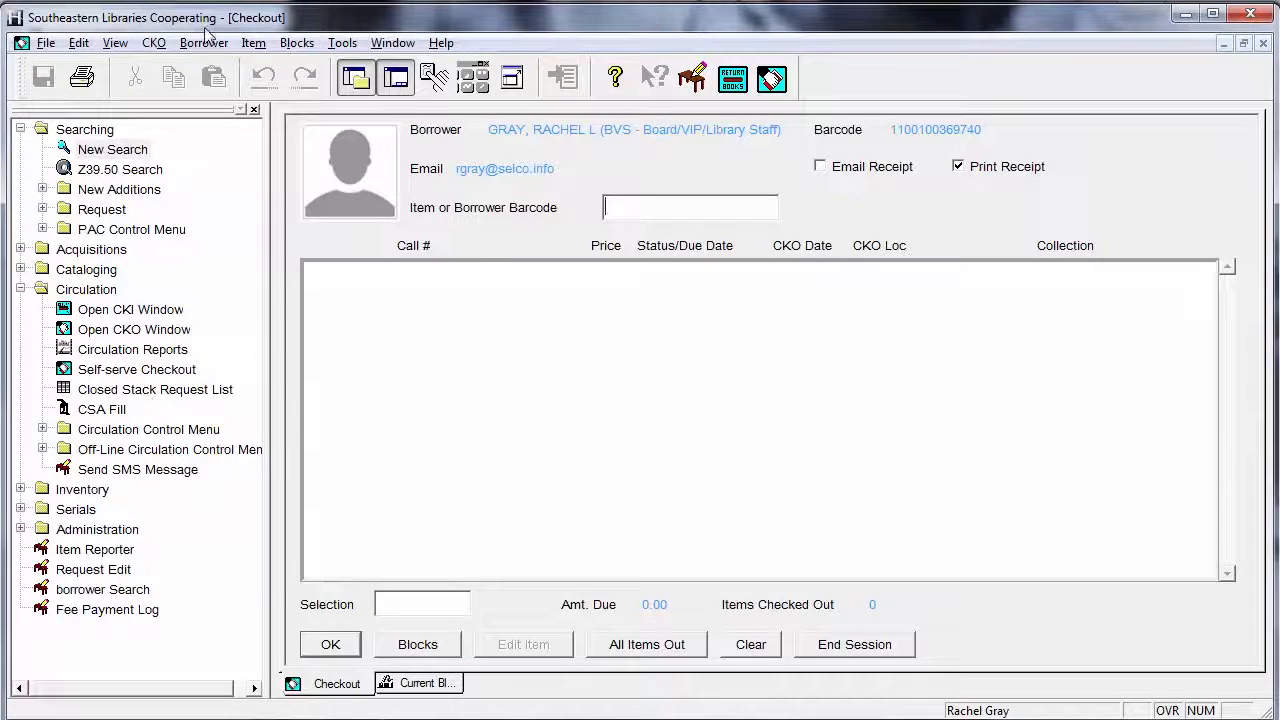
View the borrower's payment history since 06/17/16, and close the payment list.
left_click(204, 42)
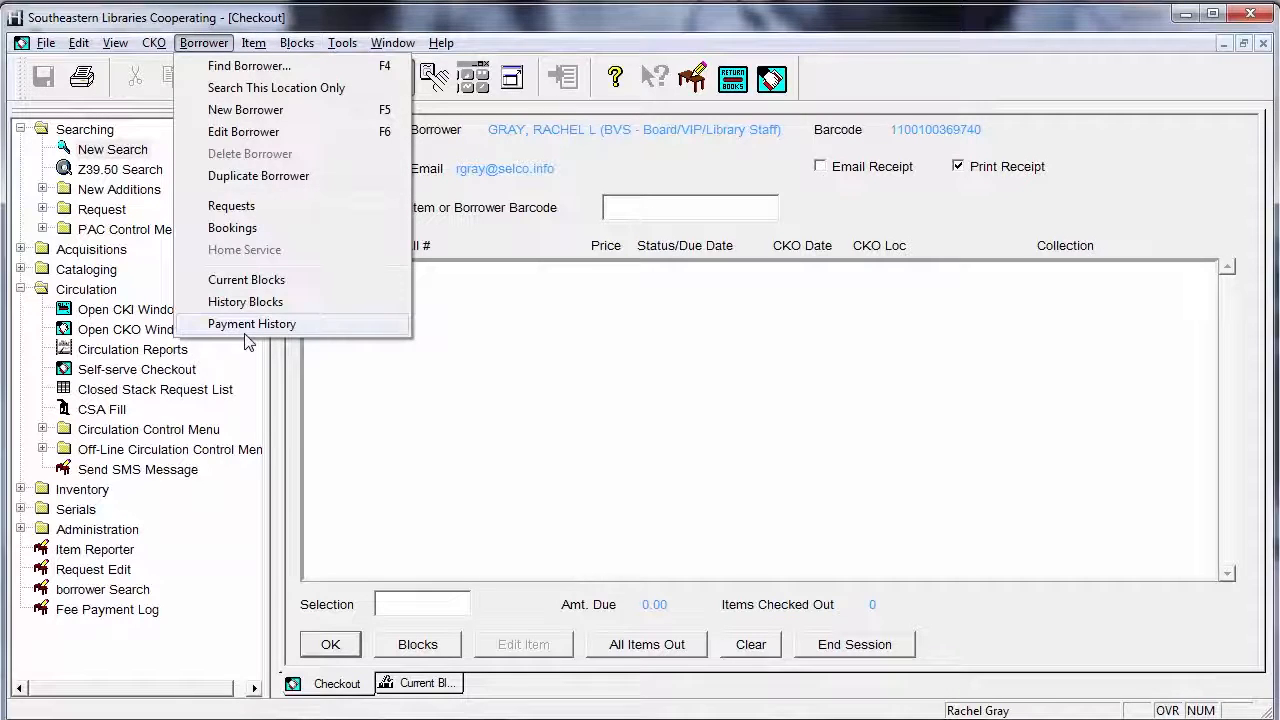
left_click(248, 325)
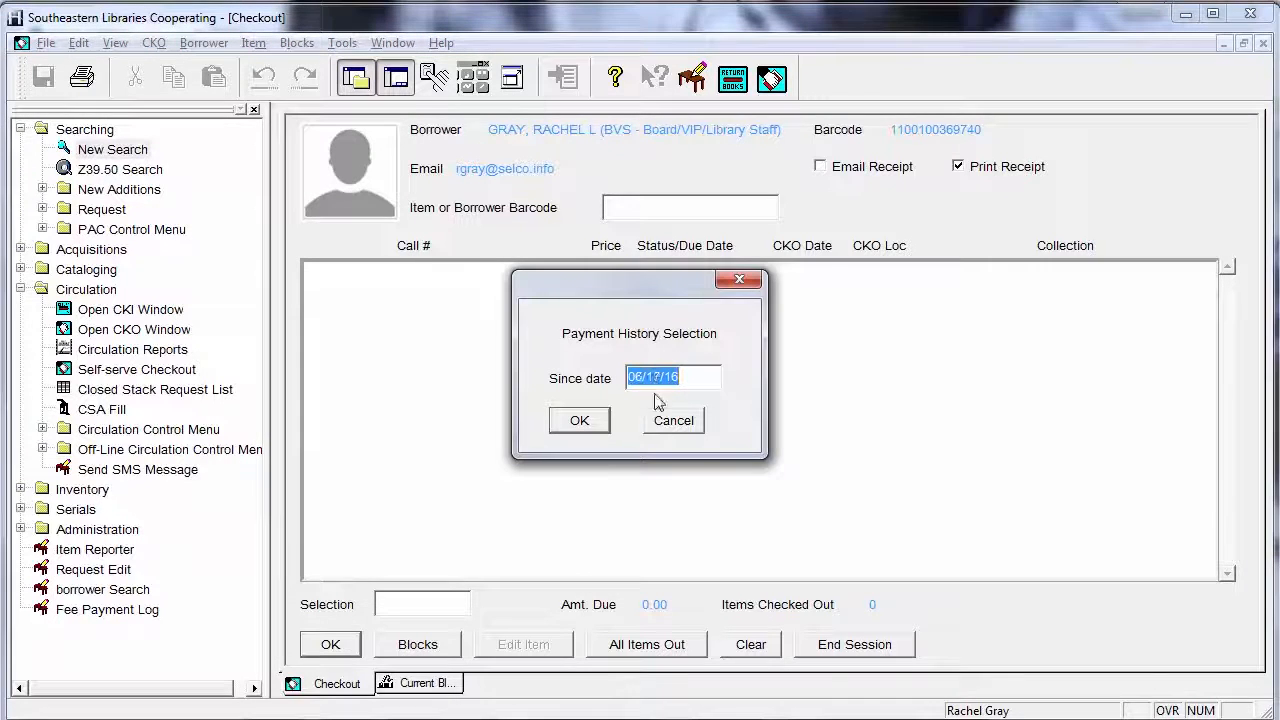
left_click(596, 421)
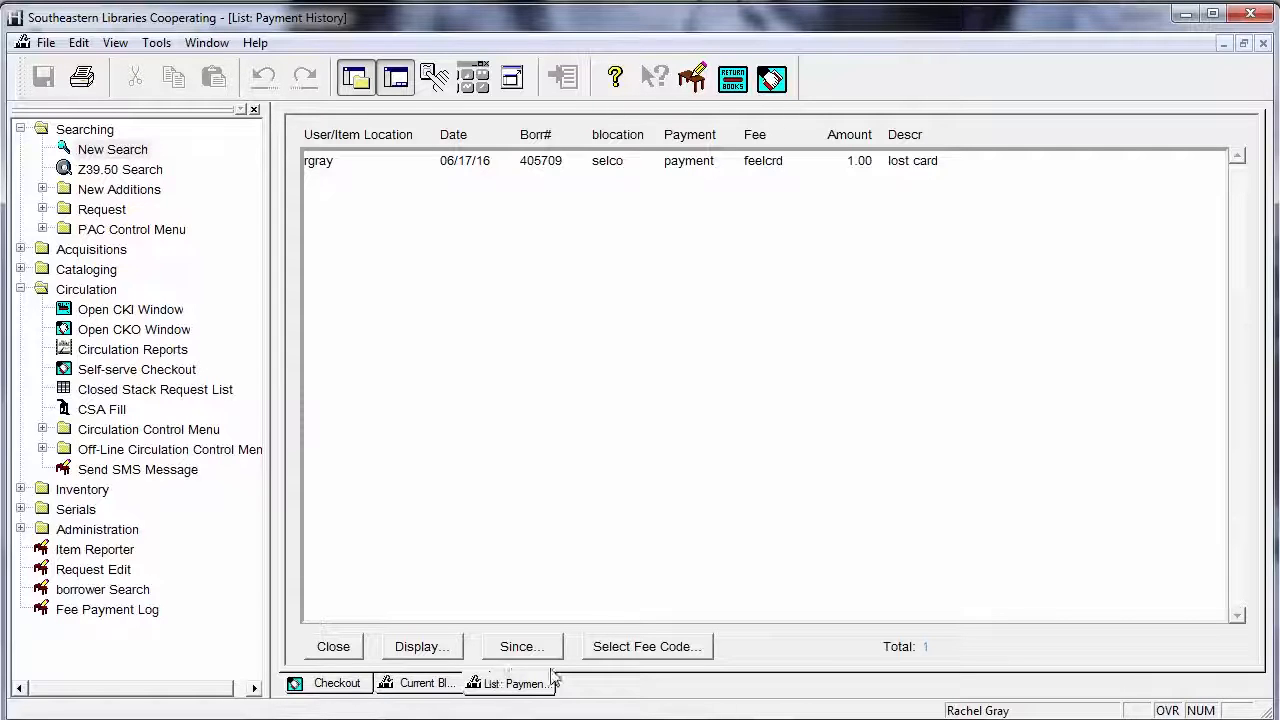
left_click(340, 653)
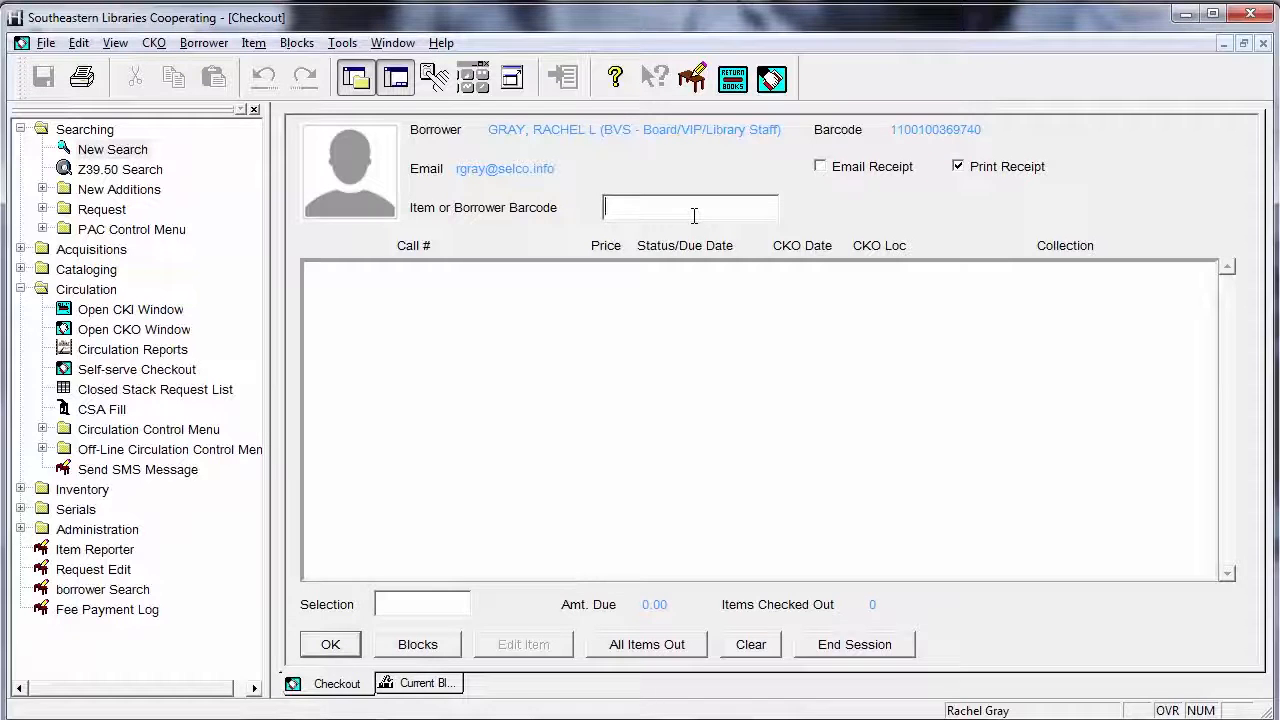
Load another borrower by barcode and waive the 12.00 damaged-item block in full, with the comment "testing for class".
type("1100100369740")
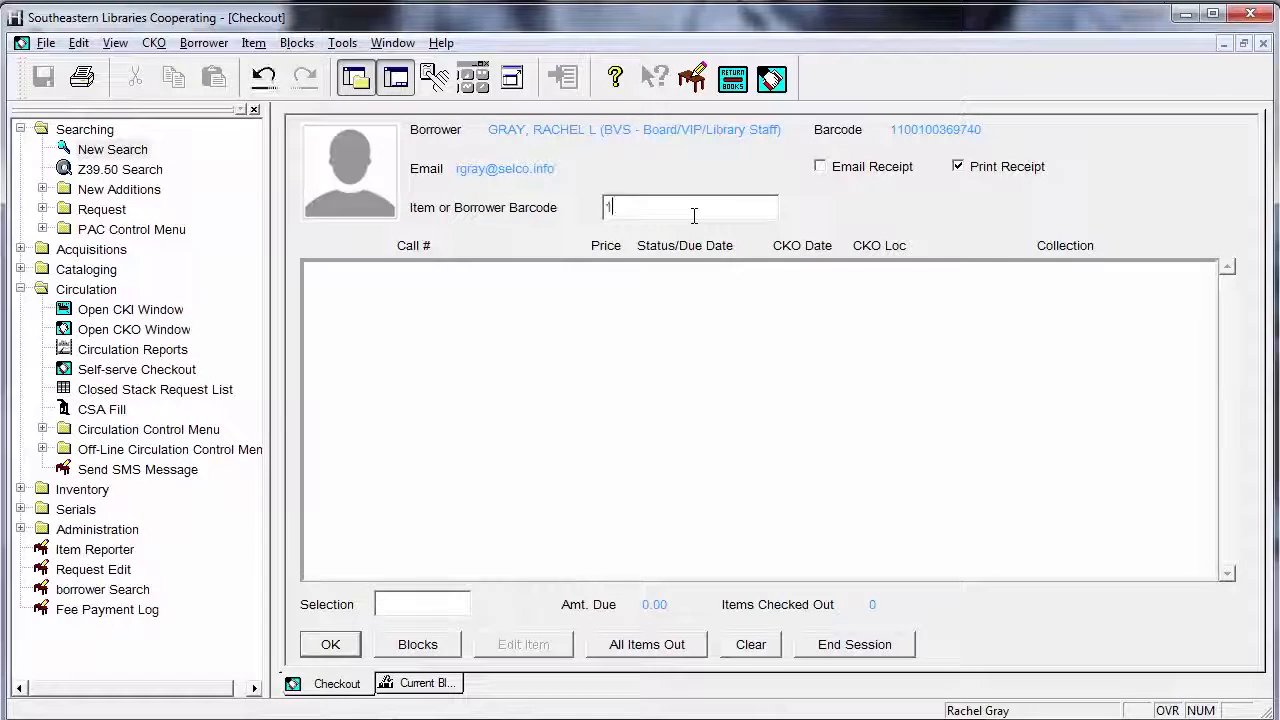
key("Return")
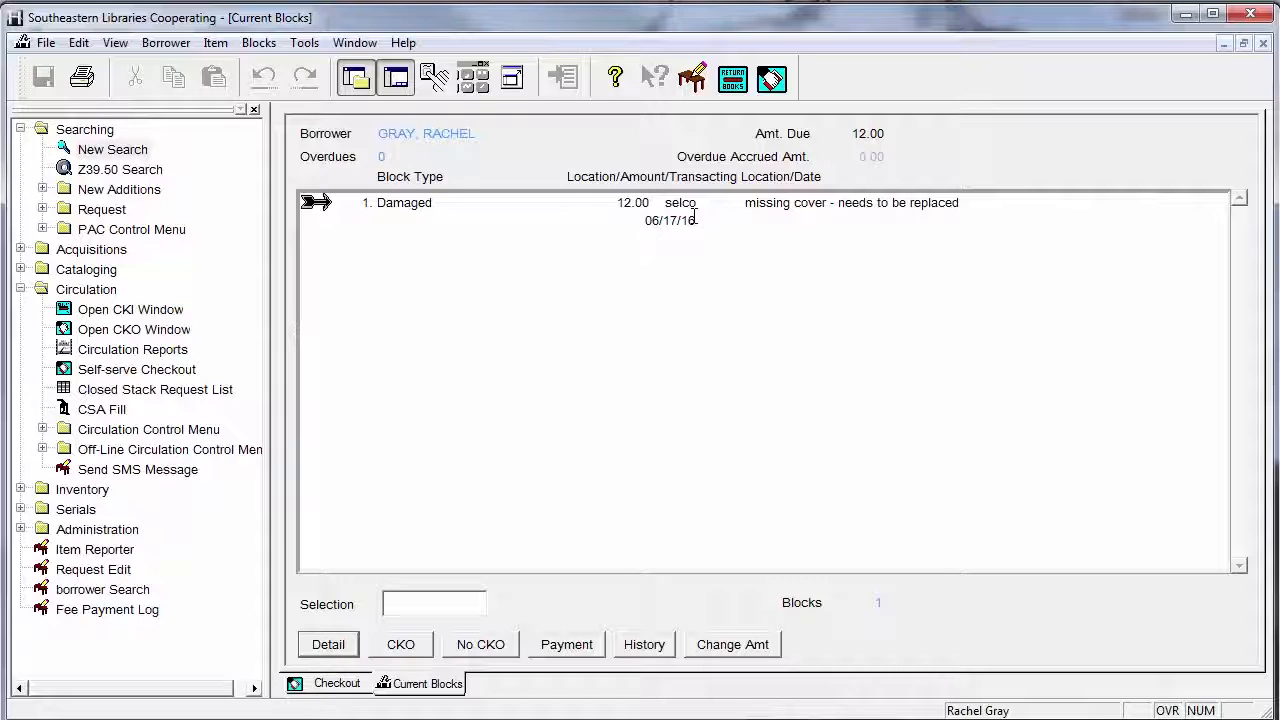
left_click(260, 44)
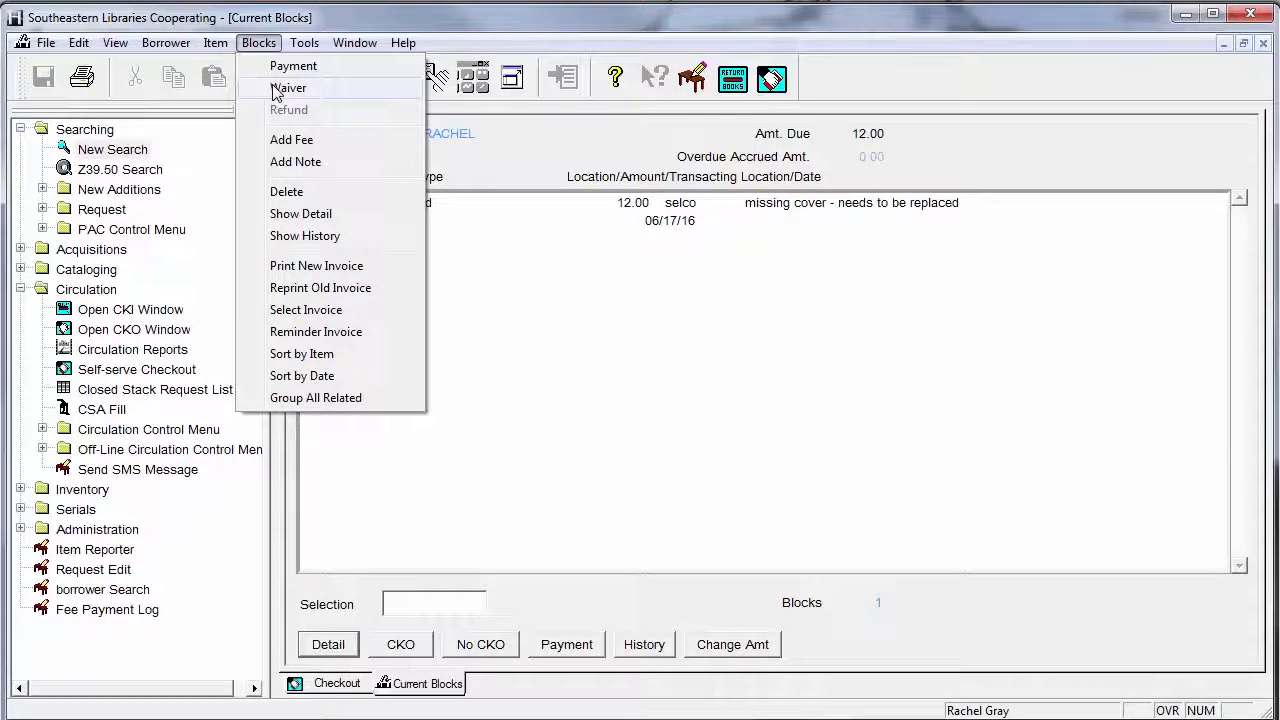
left_click(288, 88)
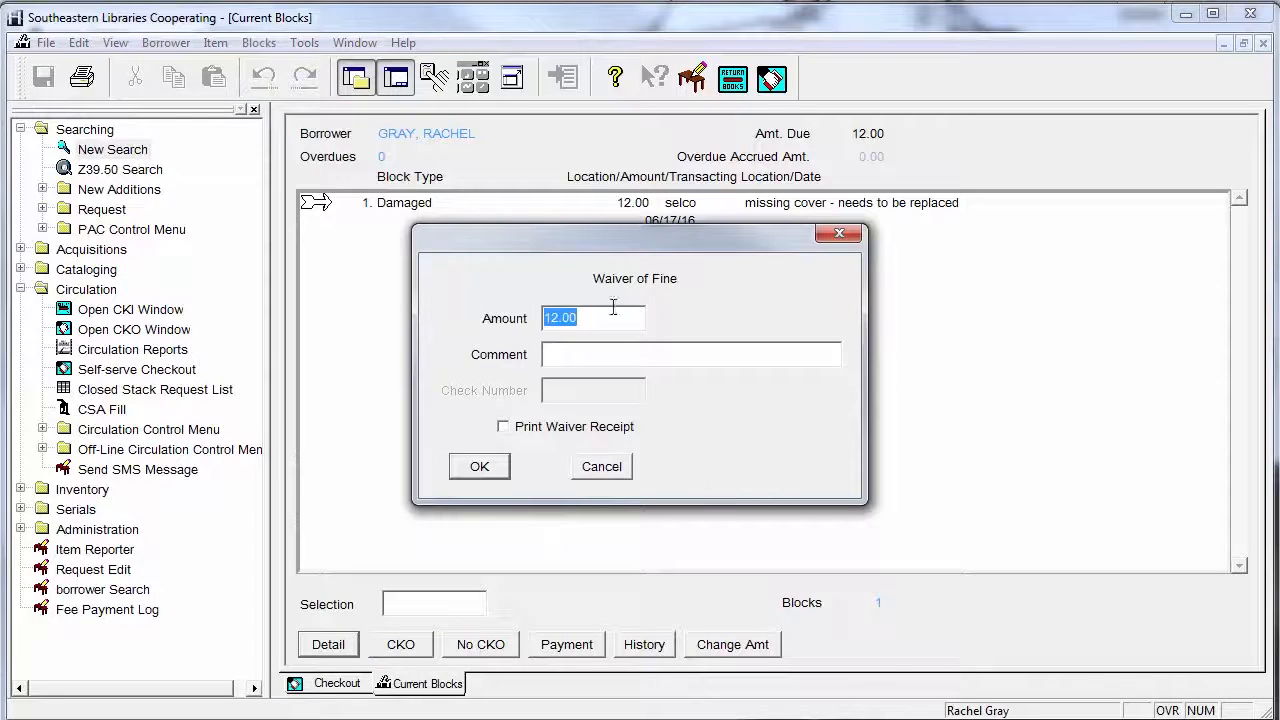
left_click(634, 347)
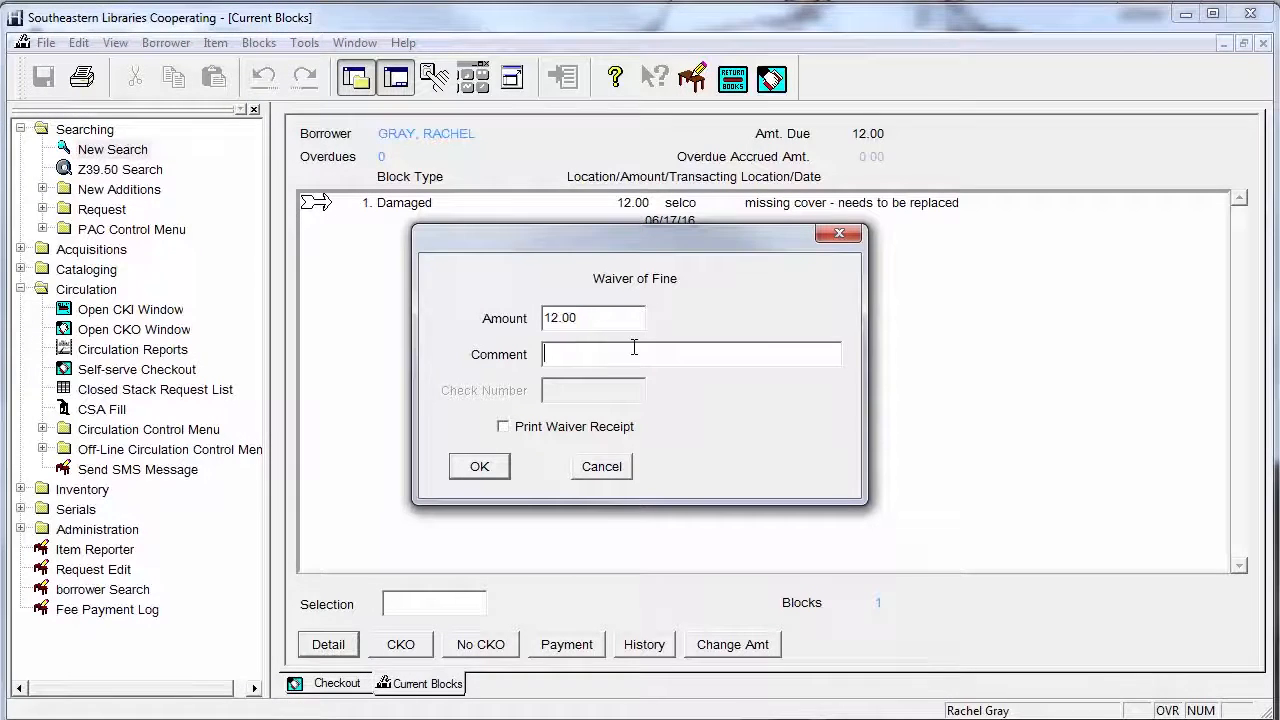
type("testing for ")
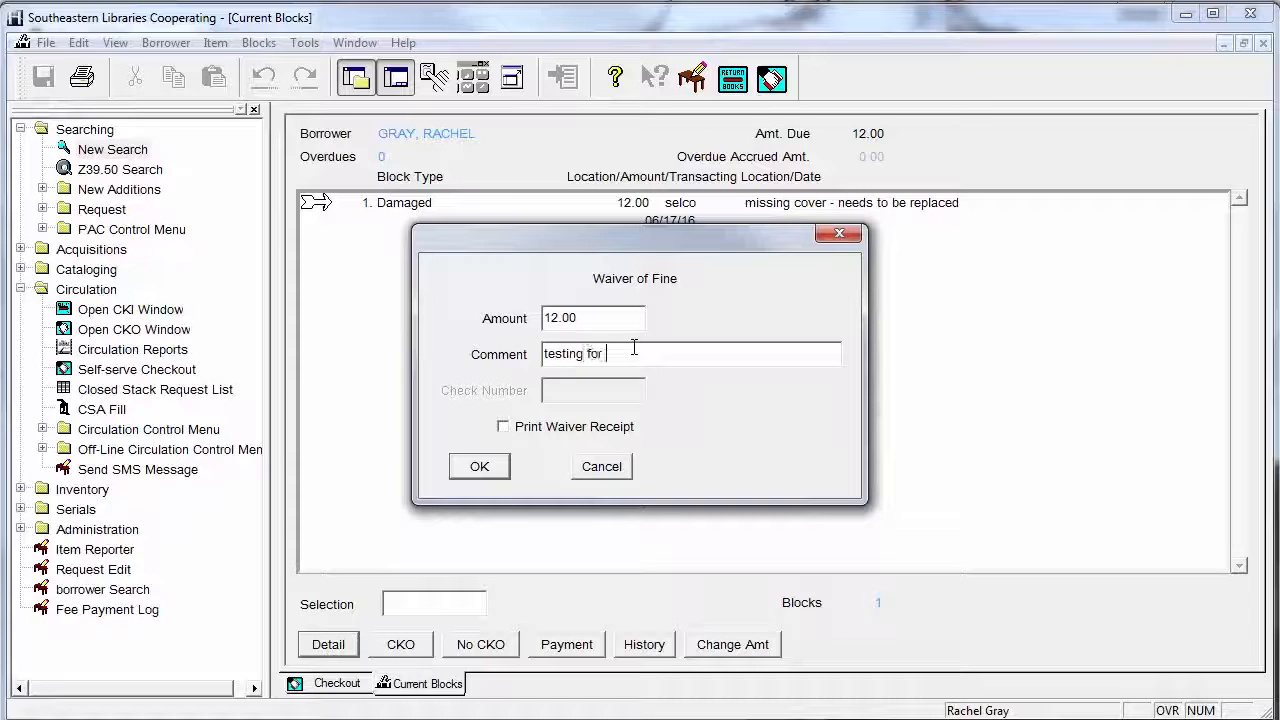
type("clasw")
key("BackSpace")
type("s")
left_click(484, 469)
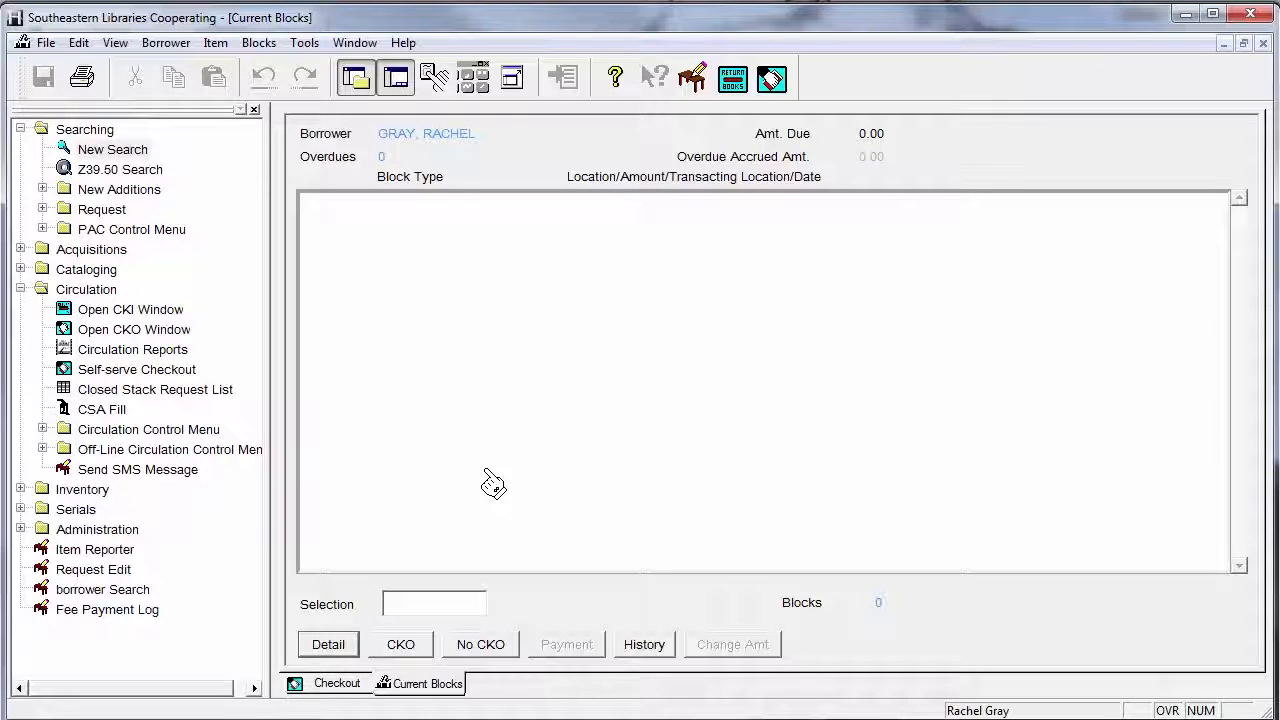
Continue from the current blocks to checkout and open this borrower's block history.
left_click(400, 645)
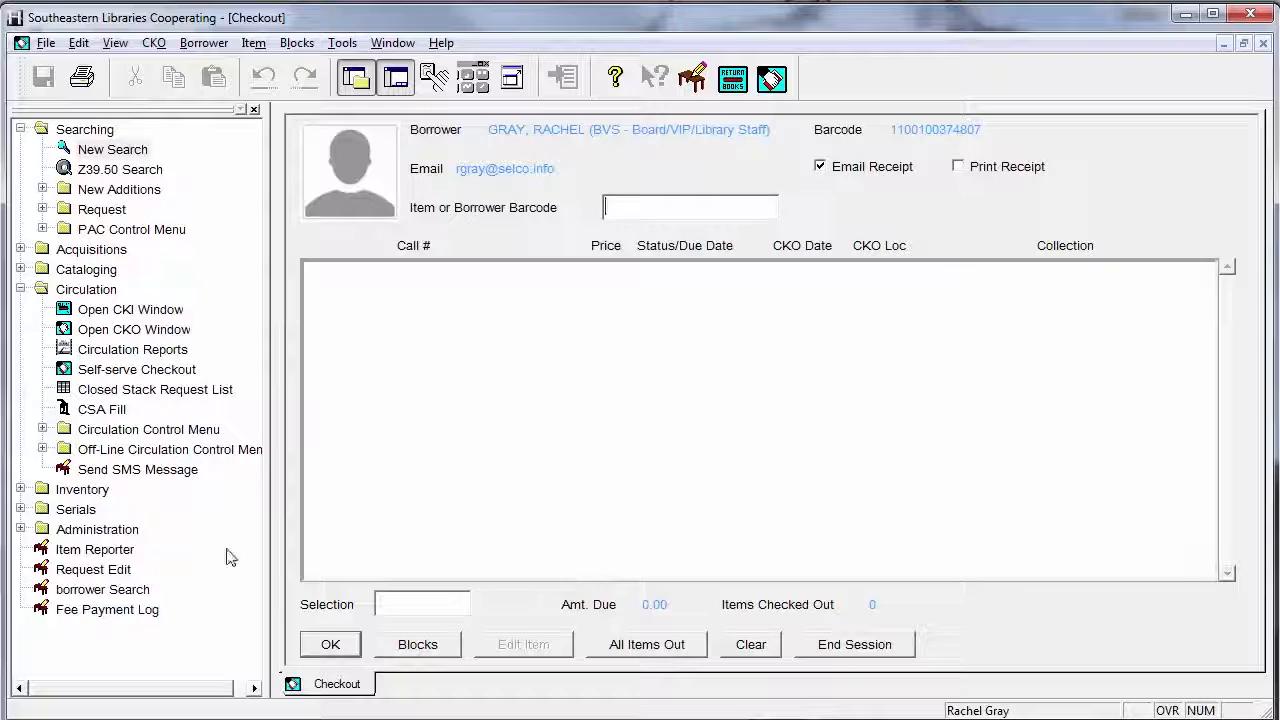
left_click(220, 45)
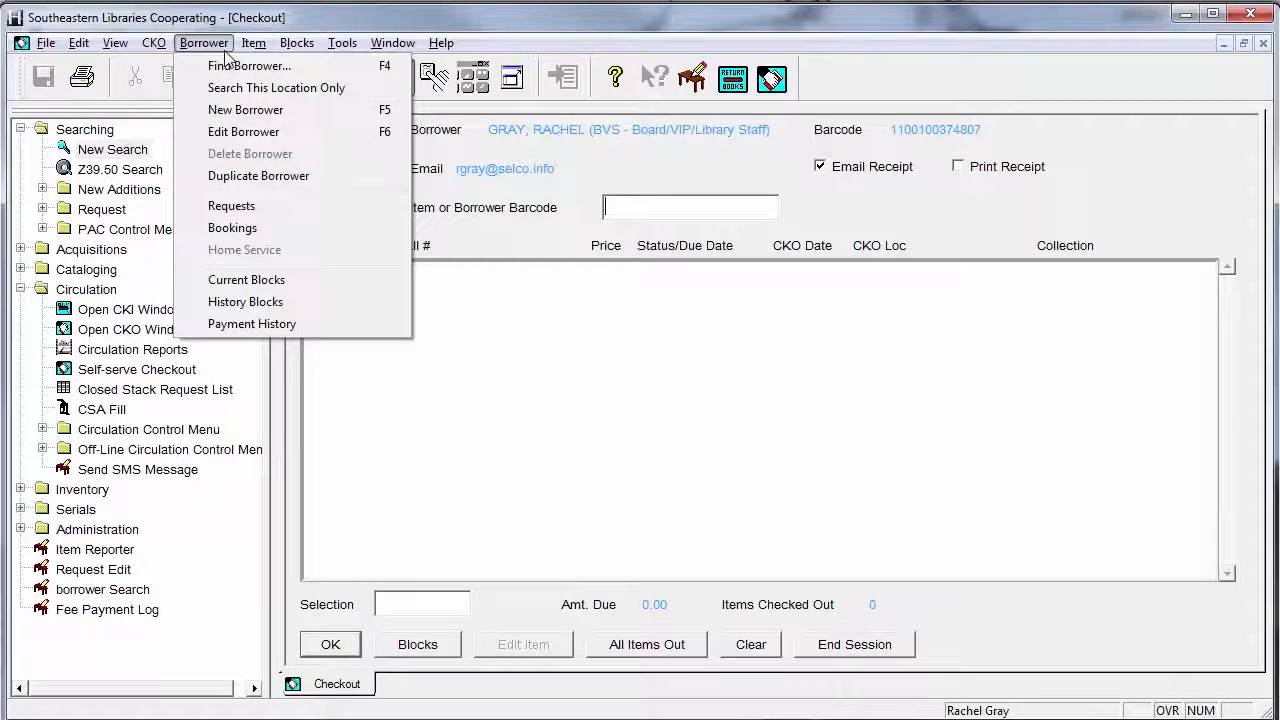
left_click(258, 305)
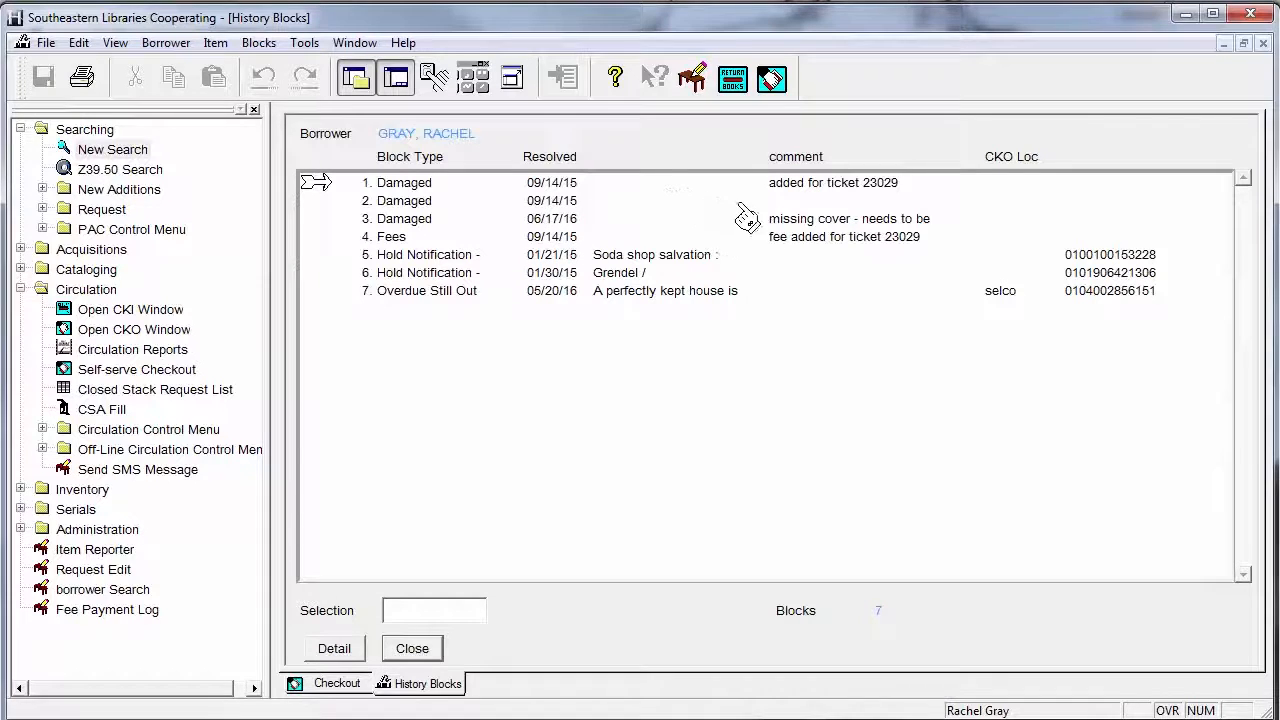
Select the "missing cover" damaged block, entry 3, in the block history and open its detail.
left_click(850, 241)
key("shift+Up")
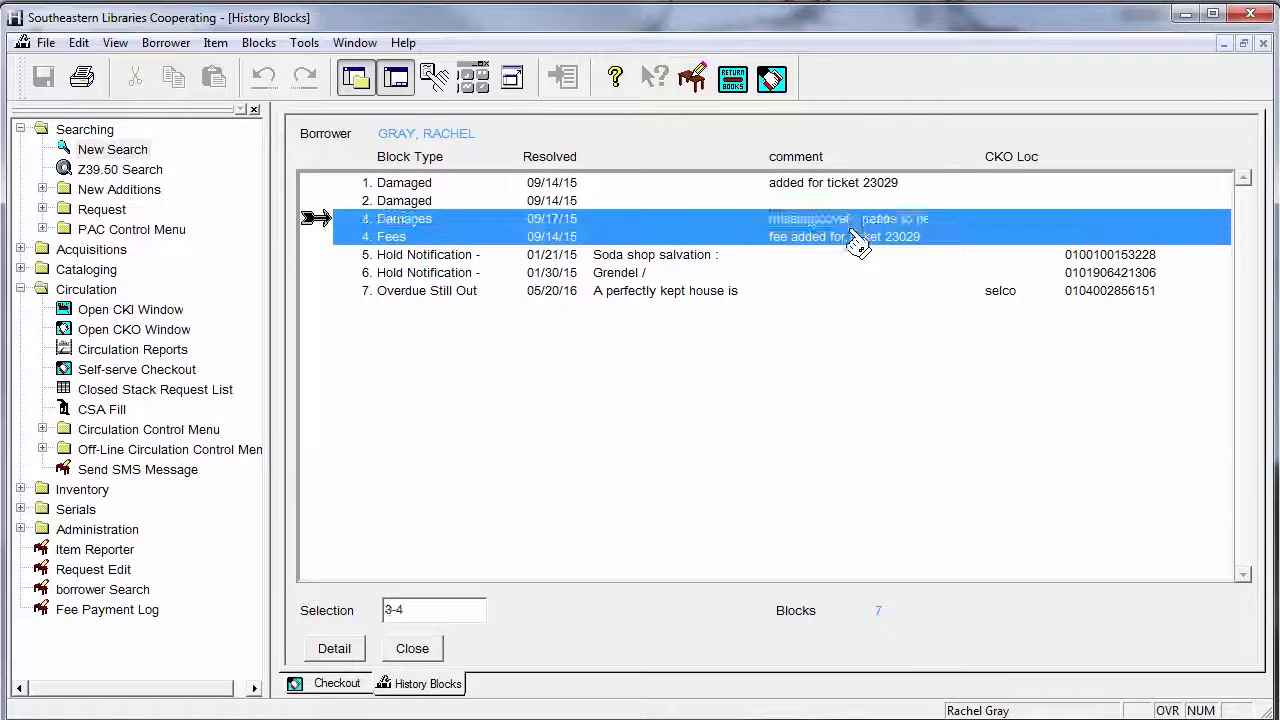
left_click(357, 222)
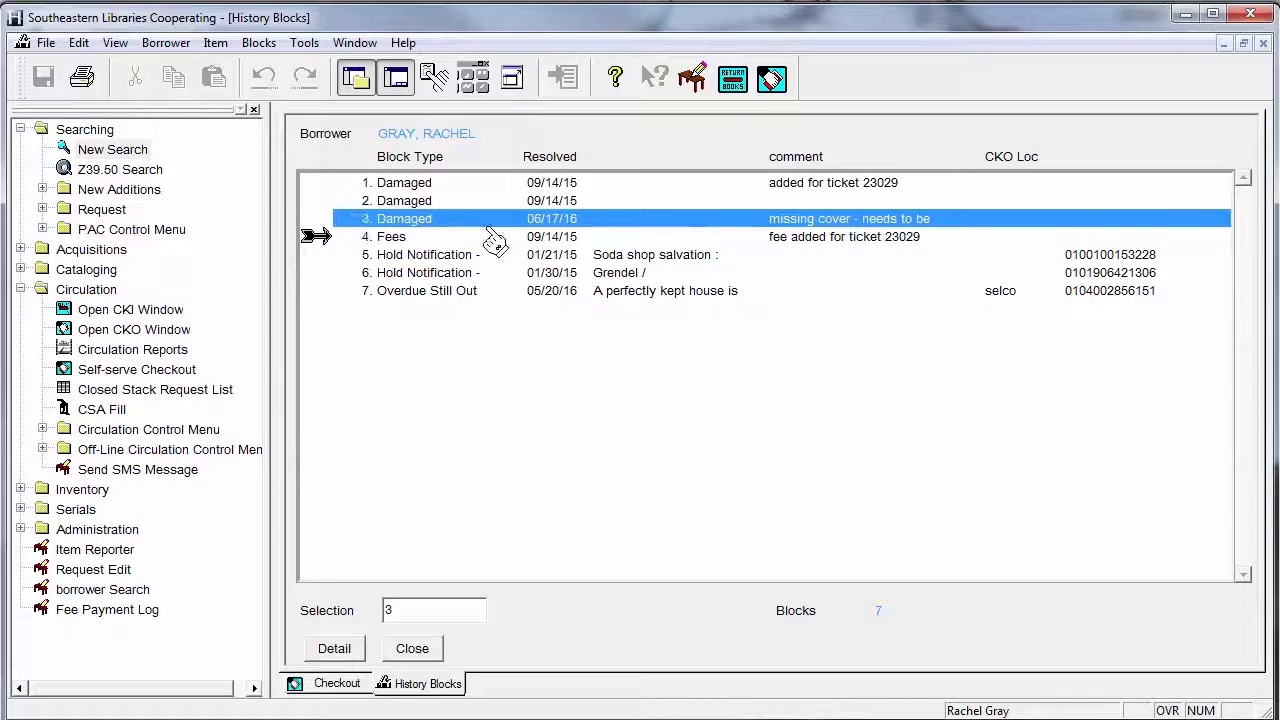
double_click(609, 222)
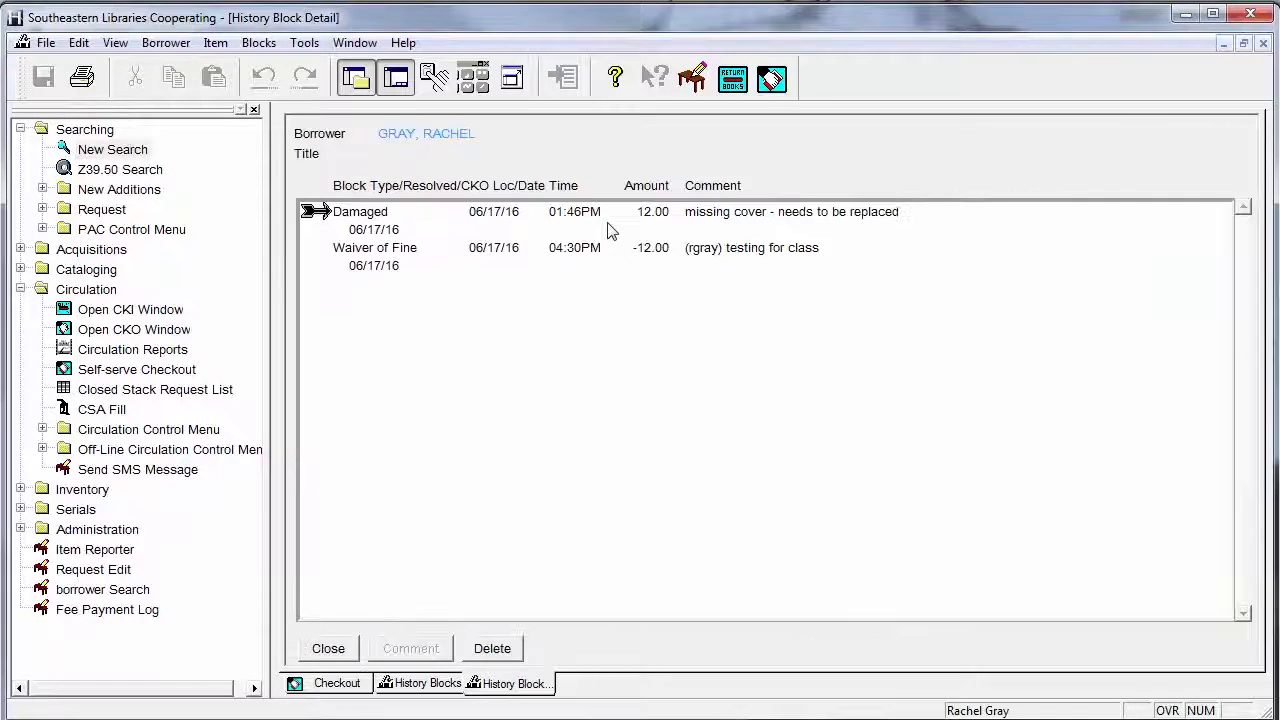